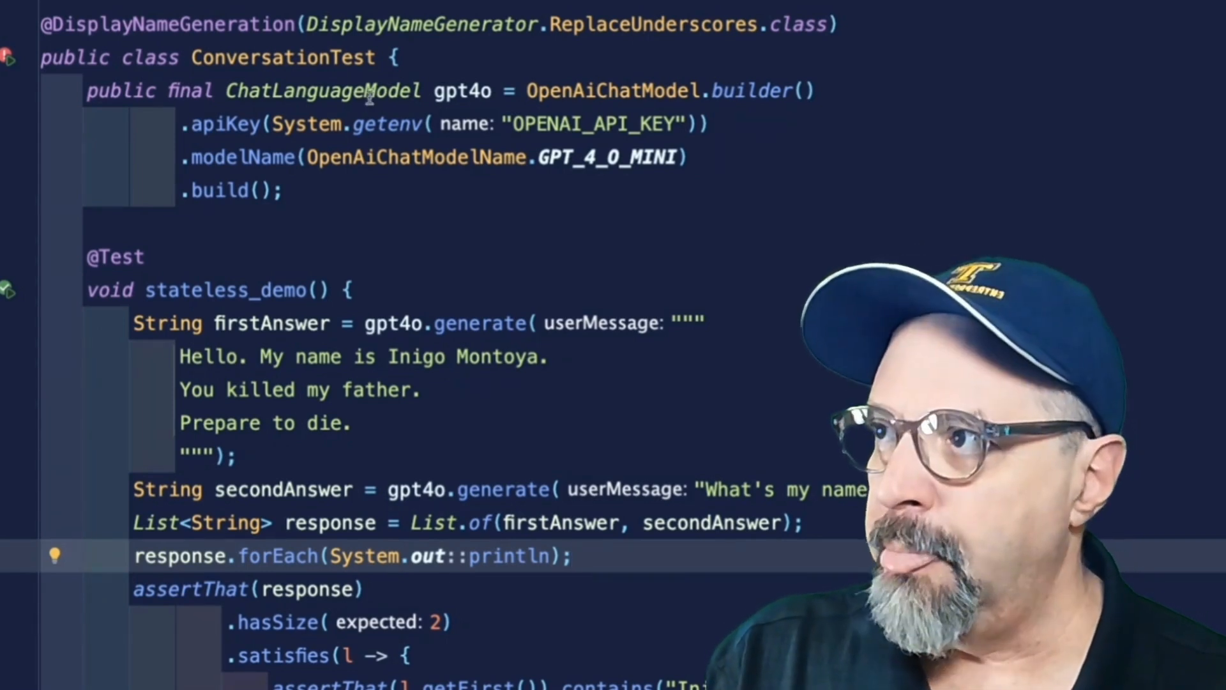
Review ConversationTest's gpt4o ChatLanguageModel field, model name setting and the Inigo Montoya assertion in stateless_demo.
left_click(340, 58)
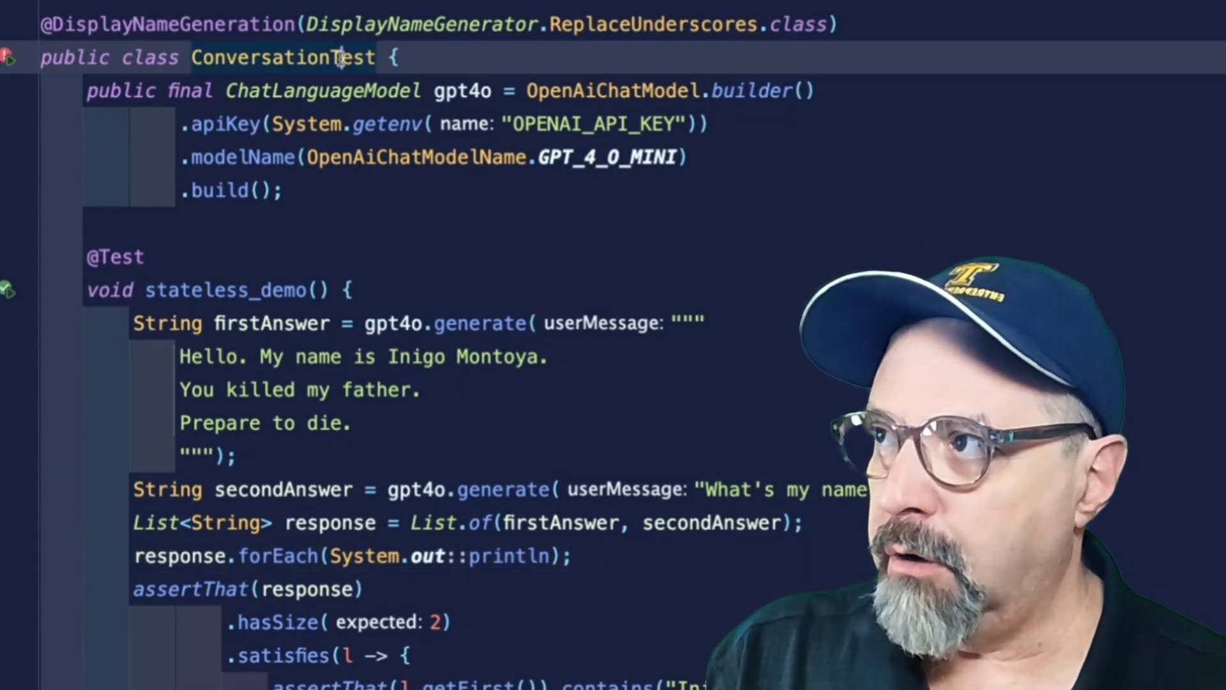
left_click(412, 90)
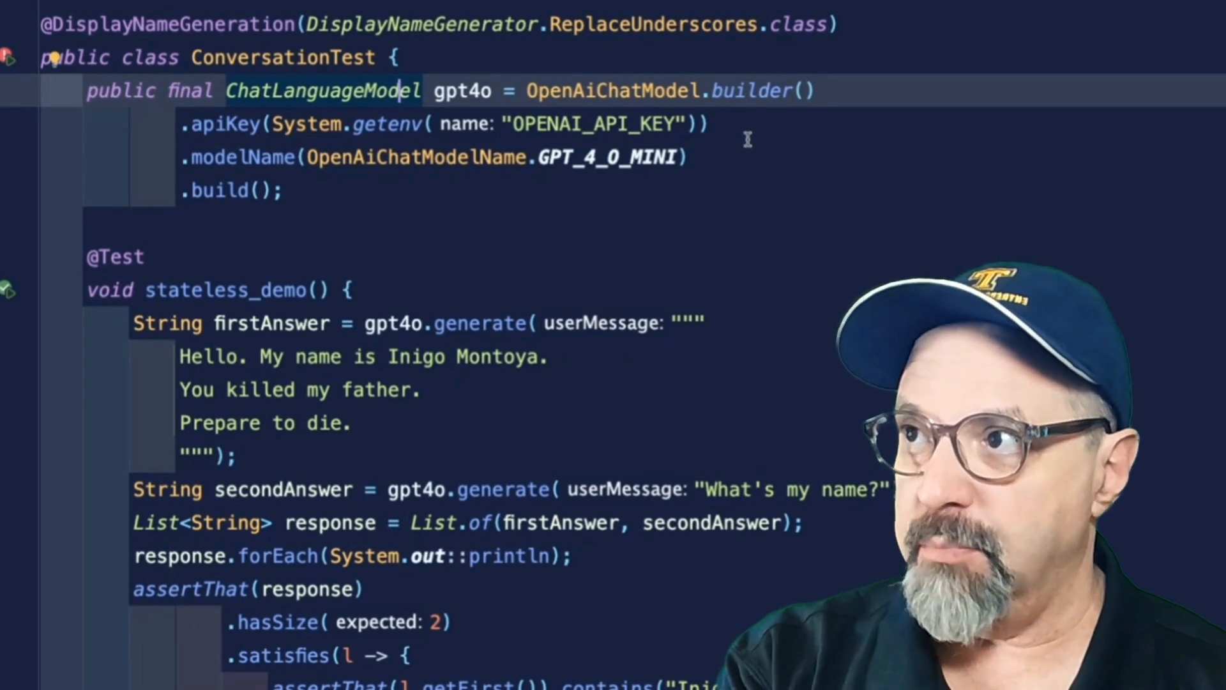
left_click(469, 91)
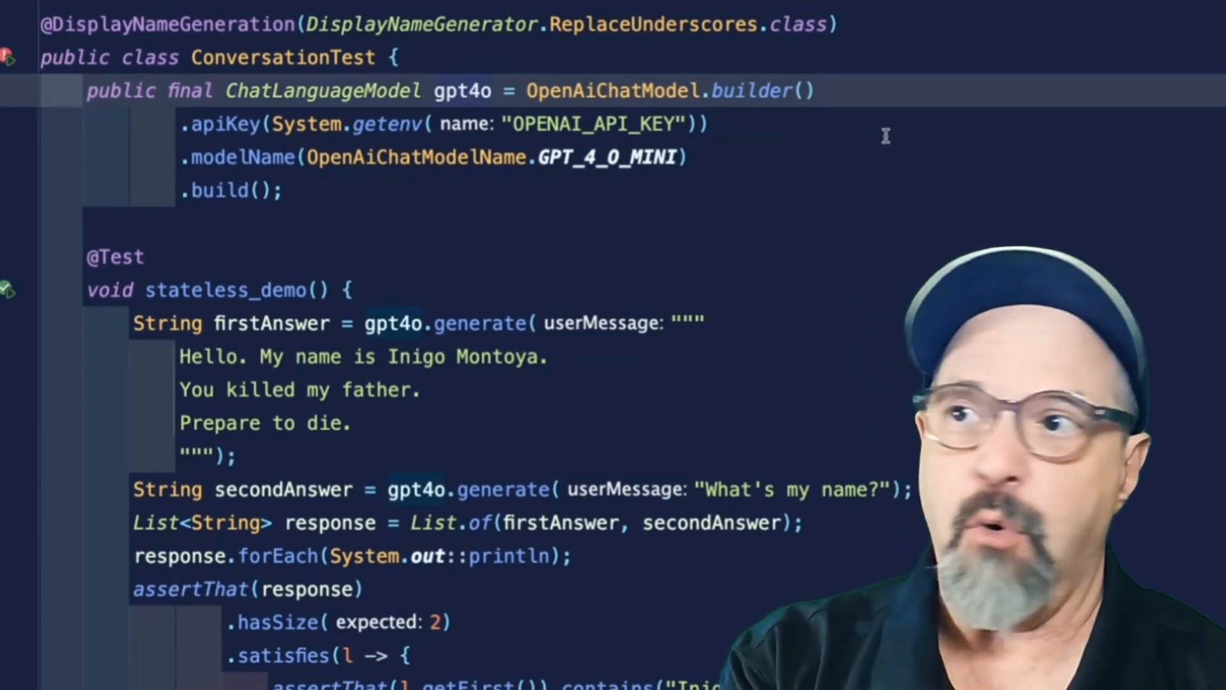
left_click(726, 156)
scroll(863, 191, "down", 6)
left_click(1003, 142)
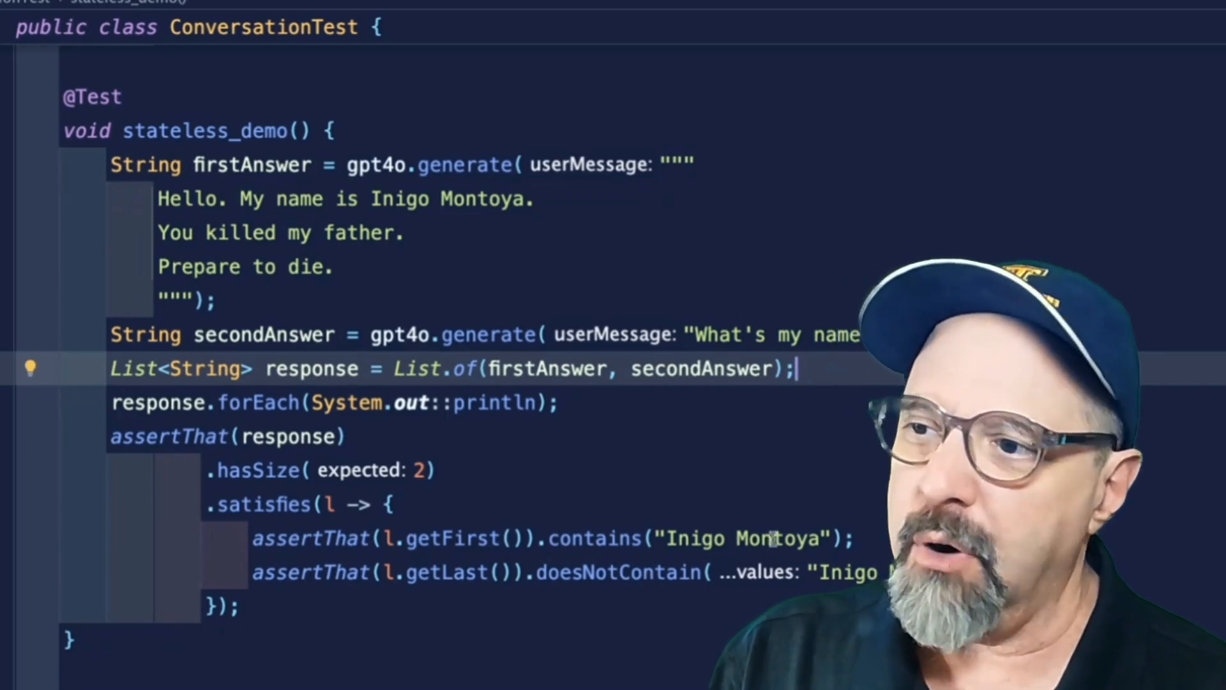
left_click(867, 539)
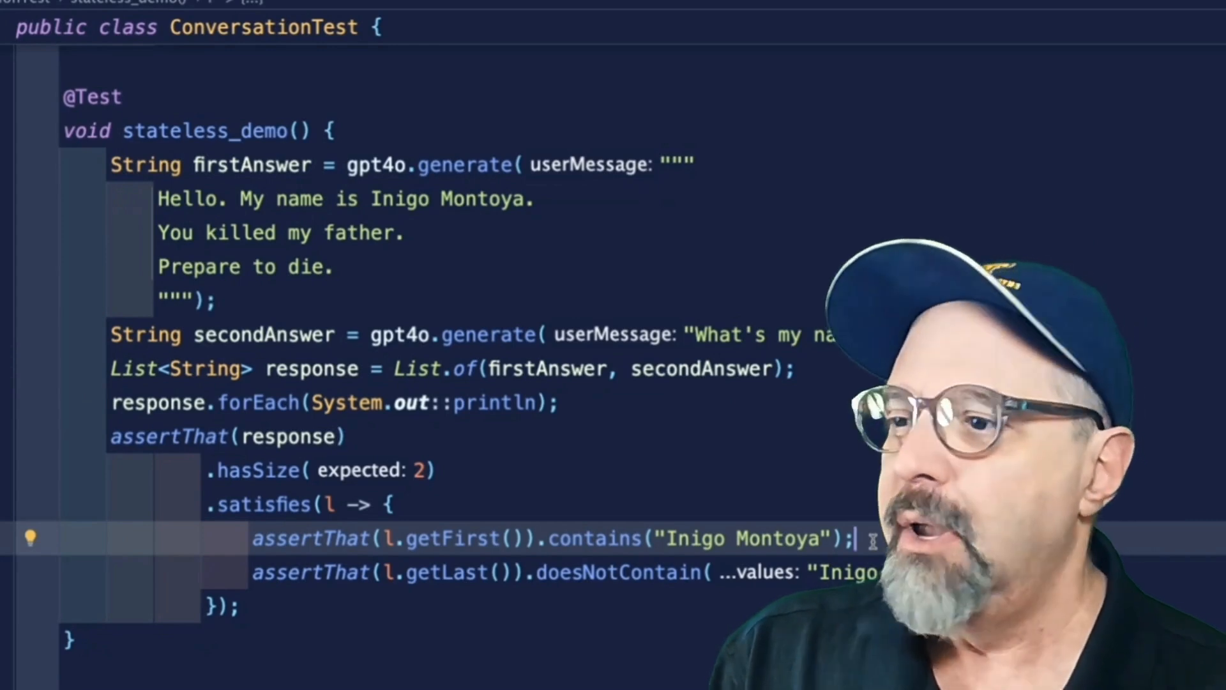
left_click(441, 133)
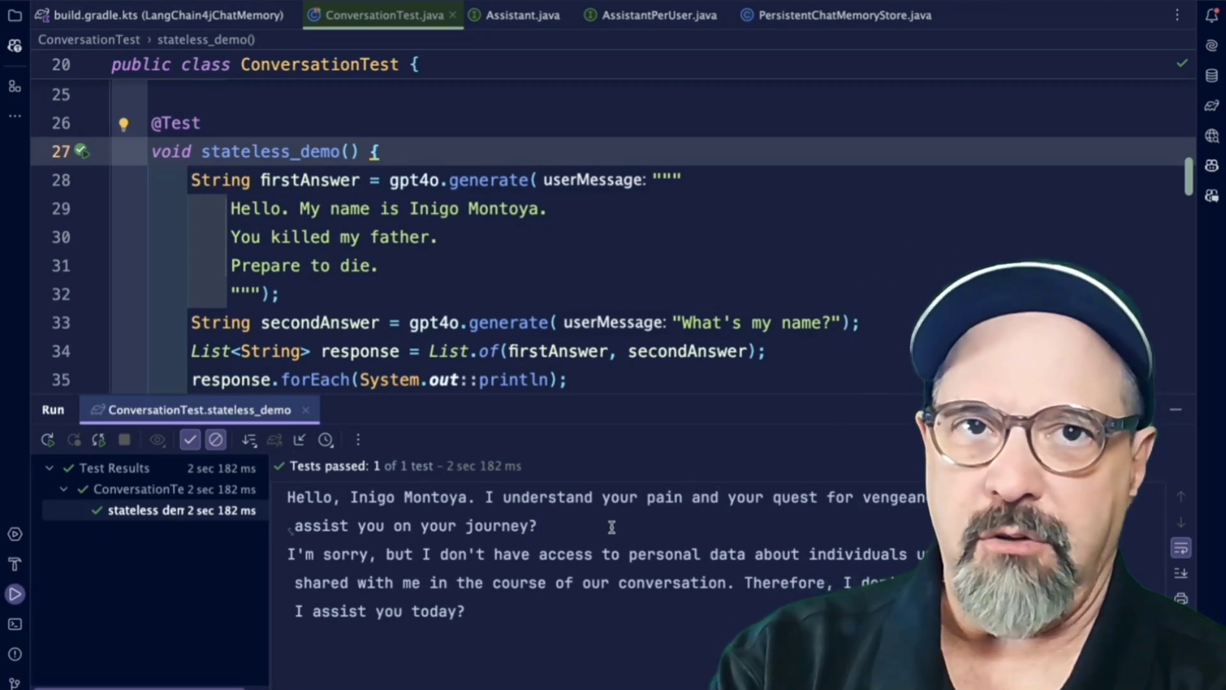
Inspect the first answer in the stateless_demo test output.
left_click(612, 525)
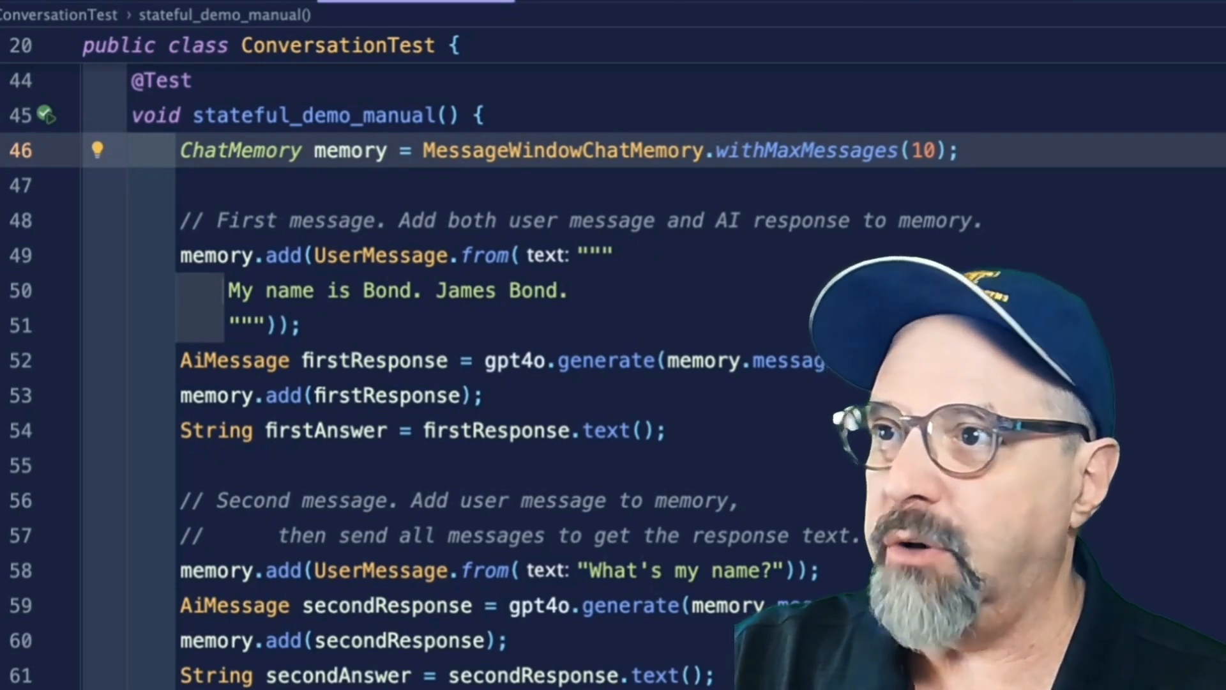
key("Down")
key("Down")
key("Down")
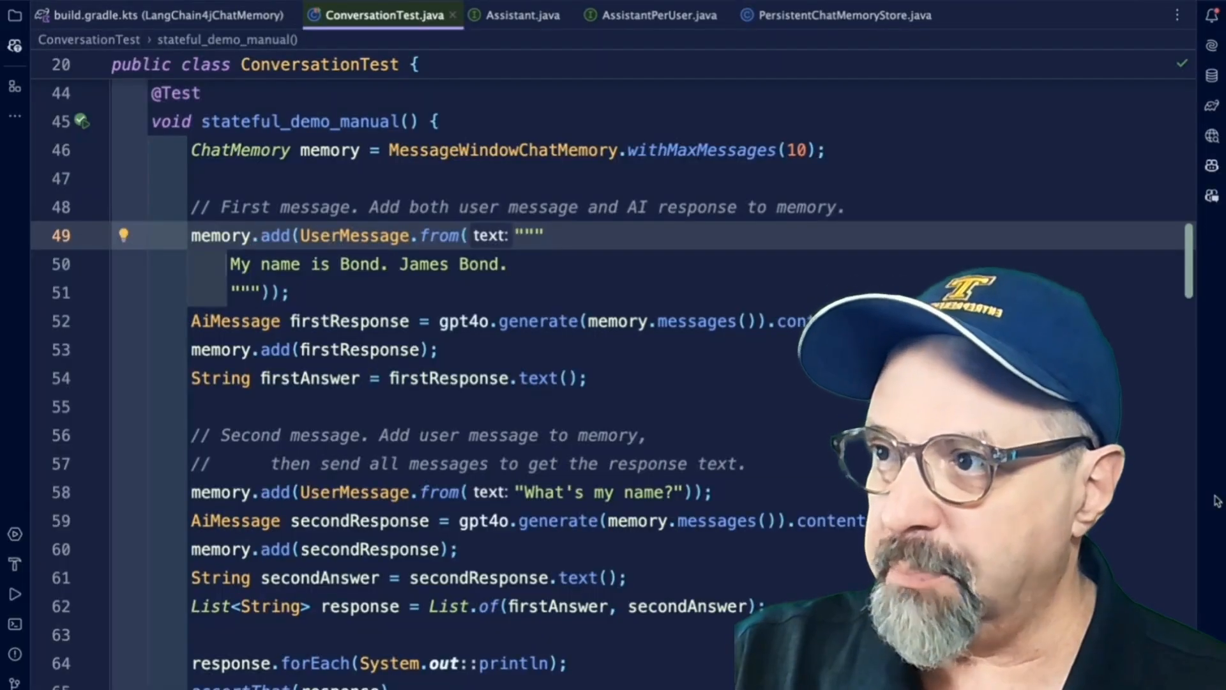
key("Down")
key("Down")
key("Down")
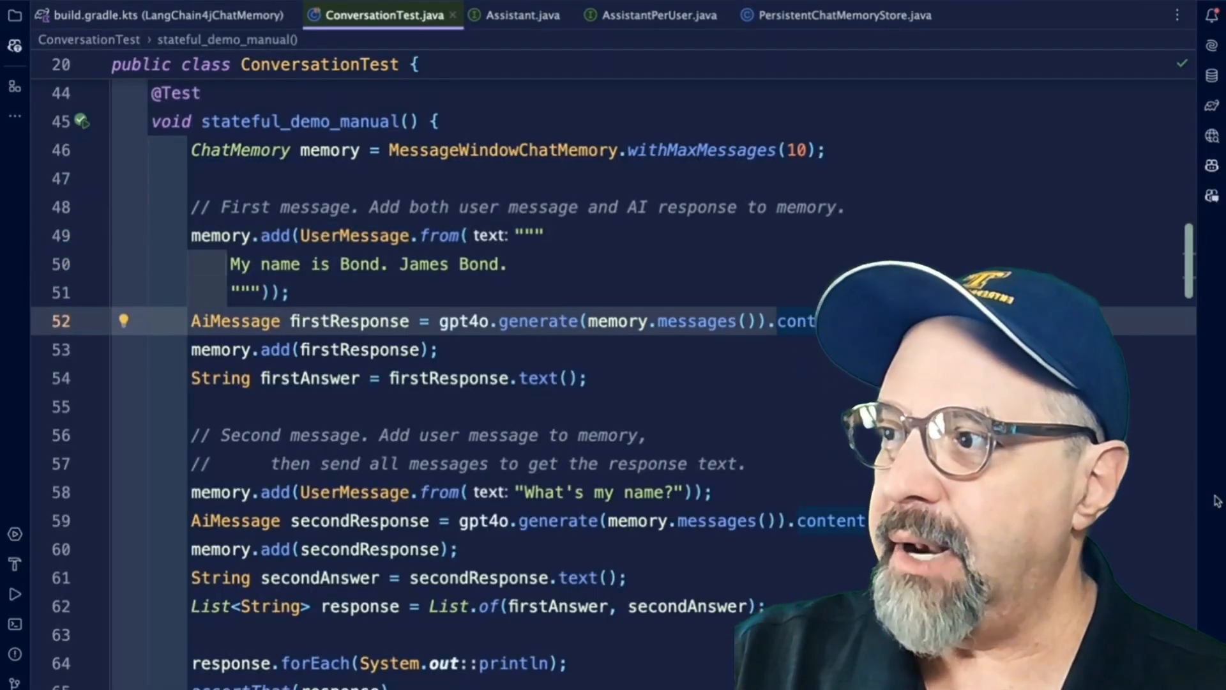
key("Down")
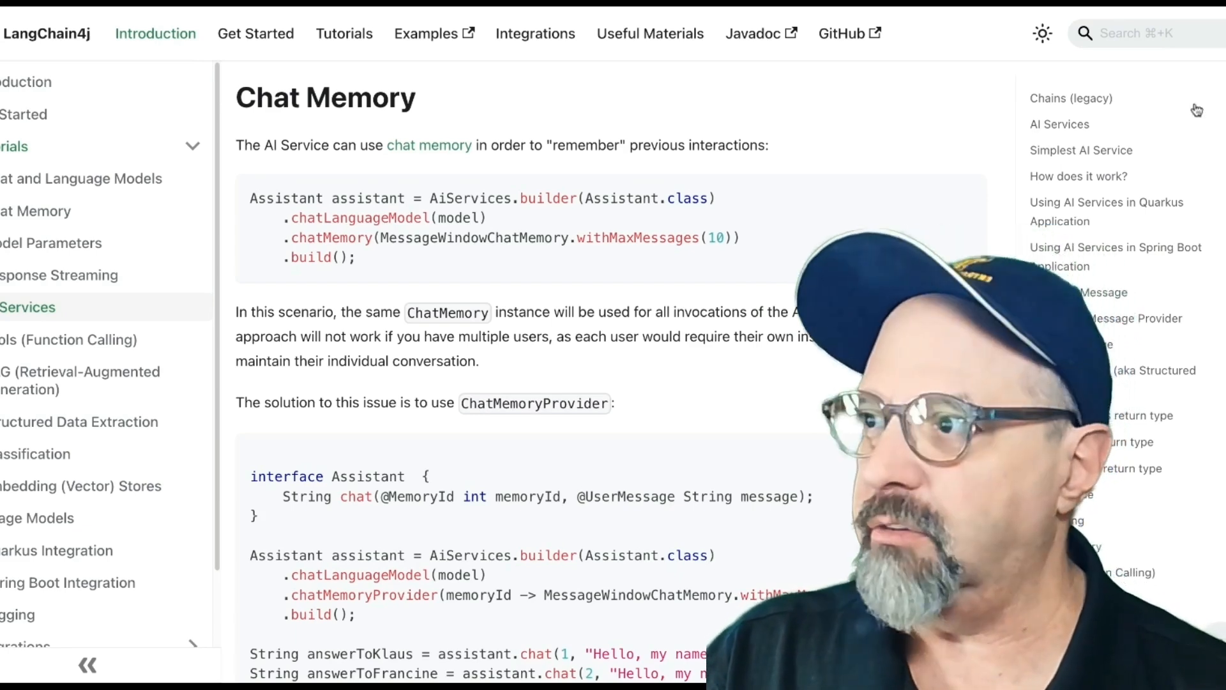
mouse_move(541, 212)
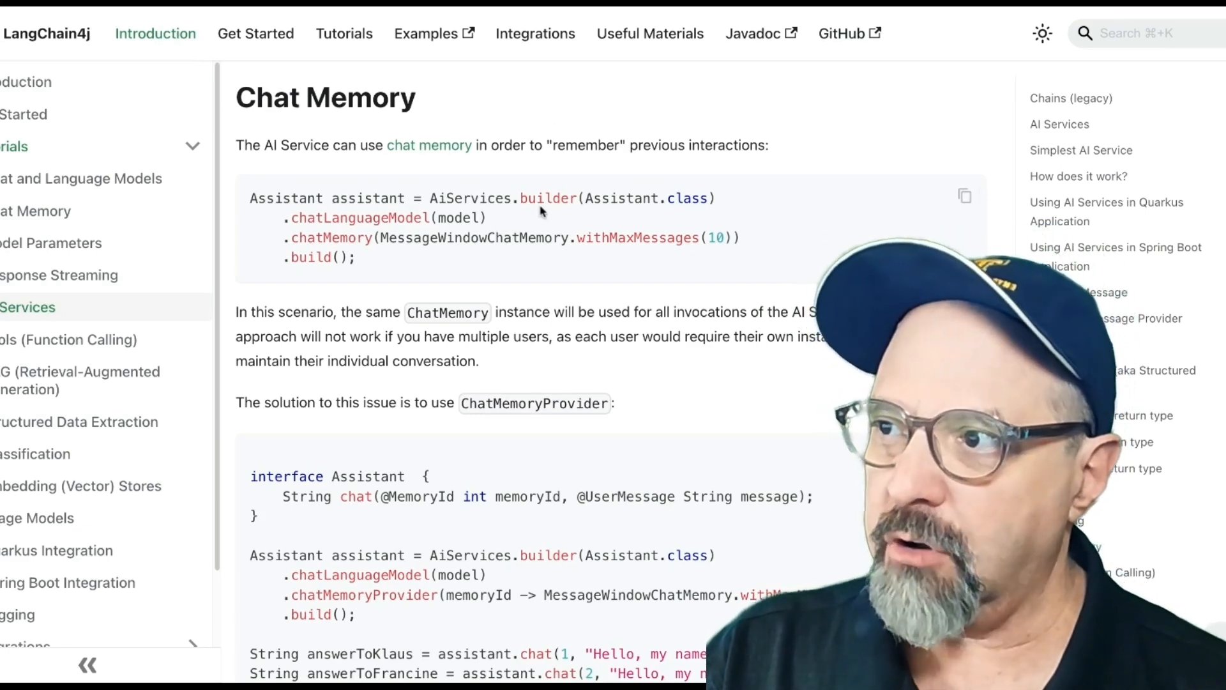
Highlight Assistant and chatMemory in the AI Services builder example.
double_click(630, 198)
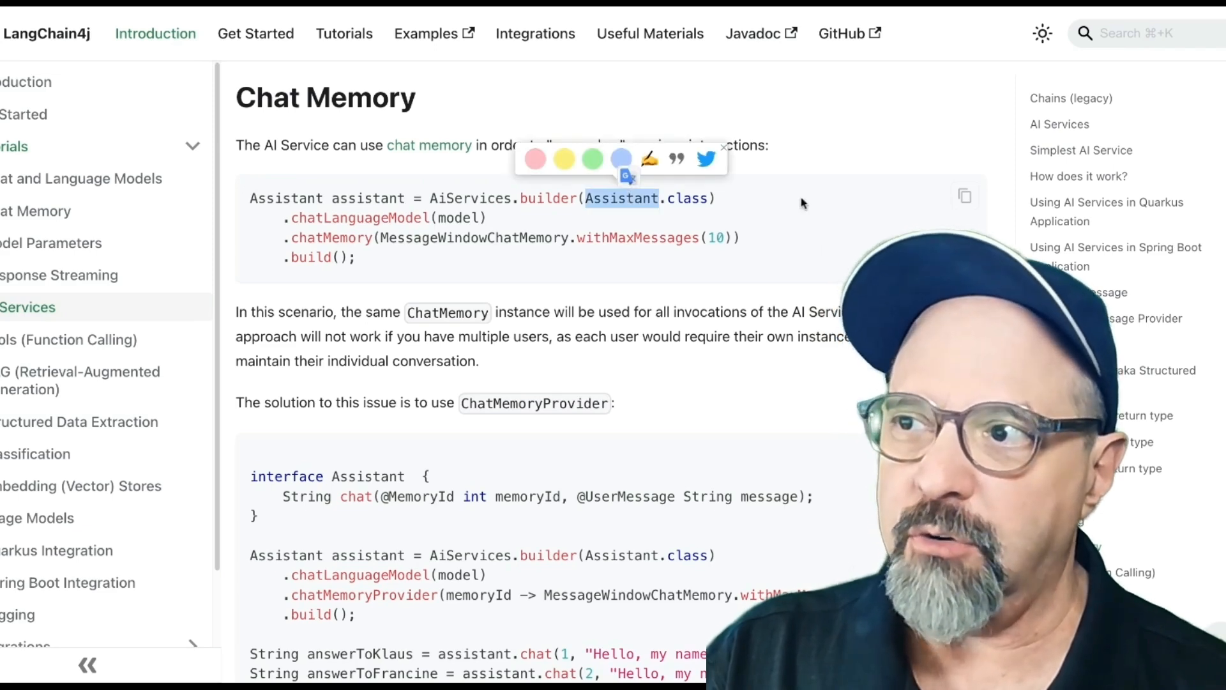
left_click(774, 205)
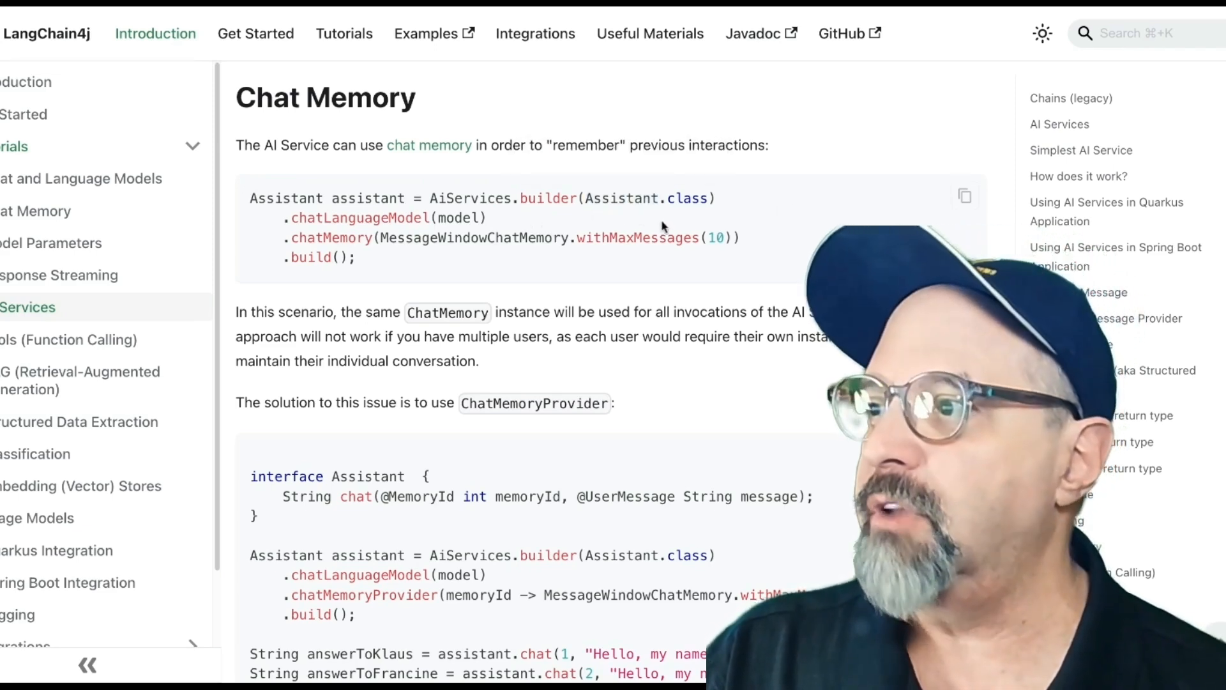
double_click(331, 237)
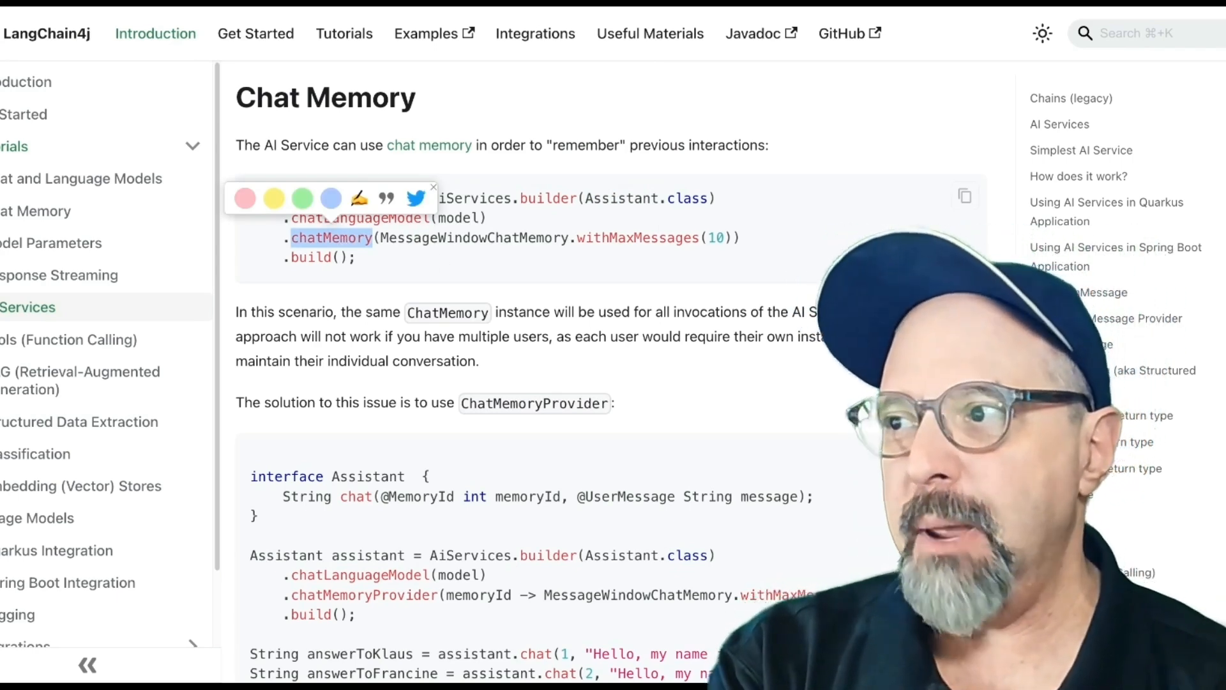
left_click(769, 240)
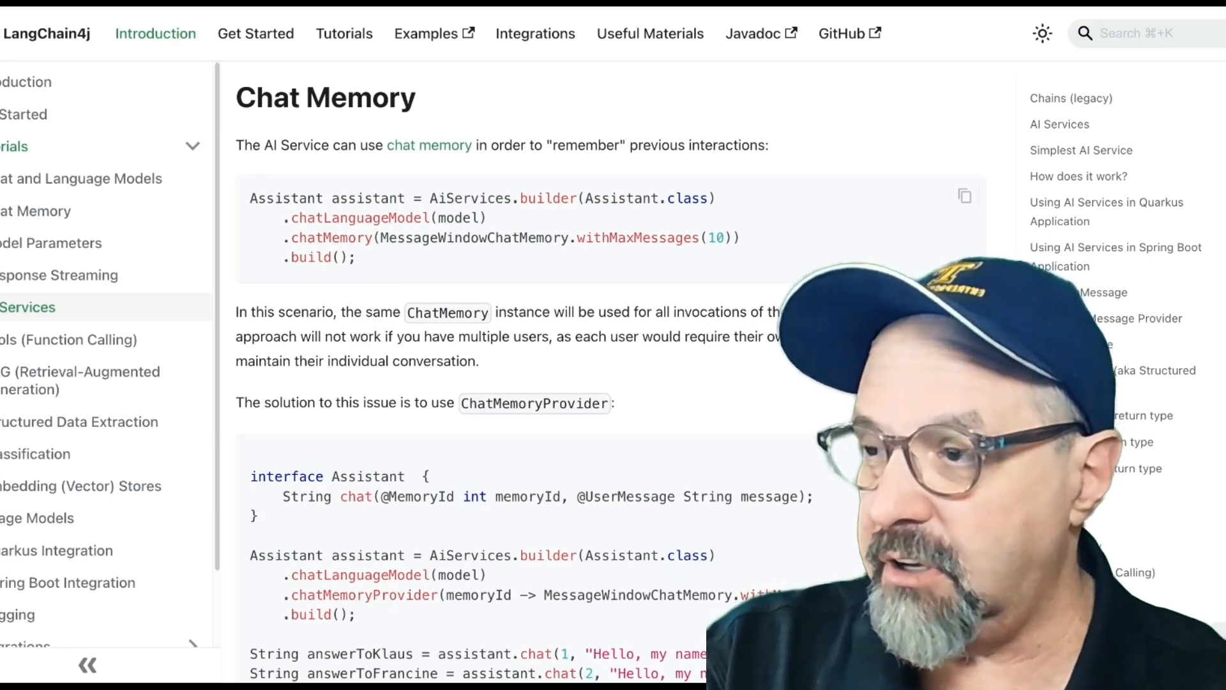
scroll(527, 383, "down", 3)
scroll(527, 383, "down", 2)
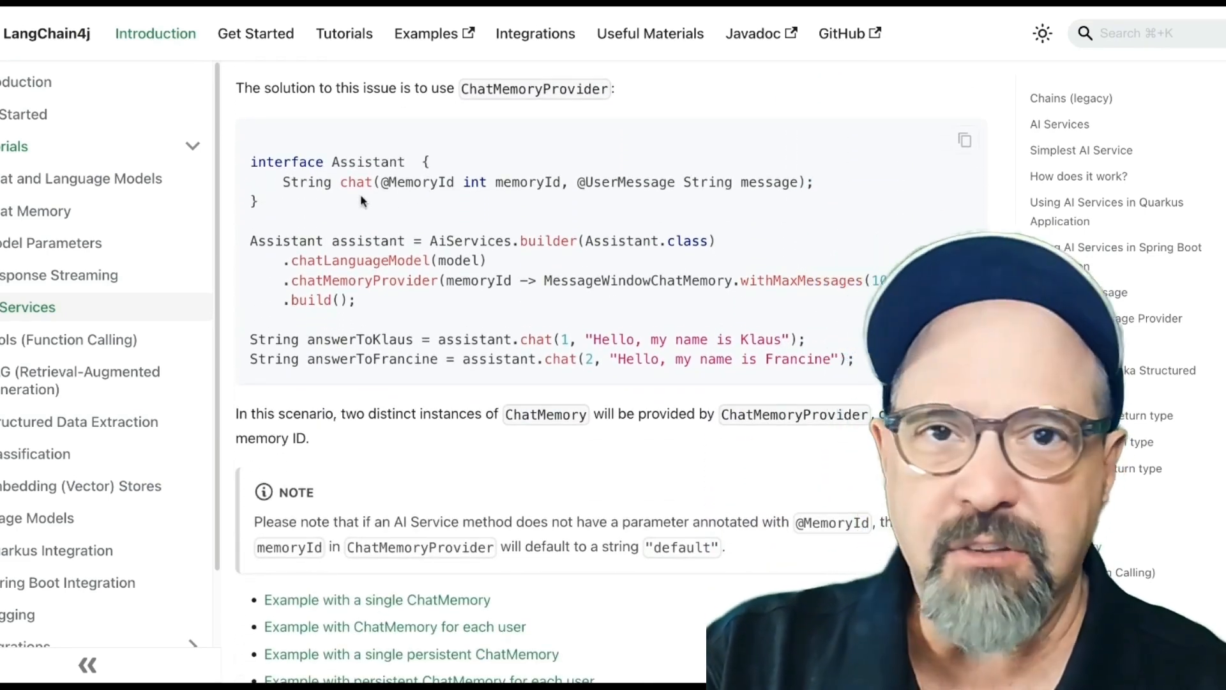
double_click(424, 185)
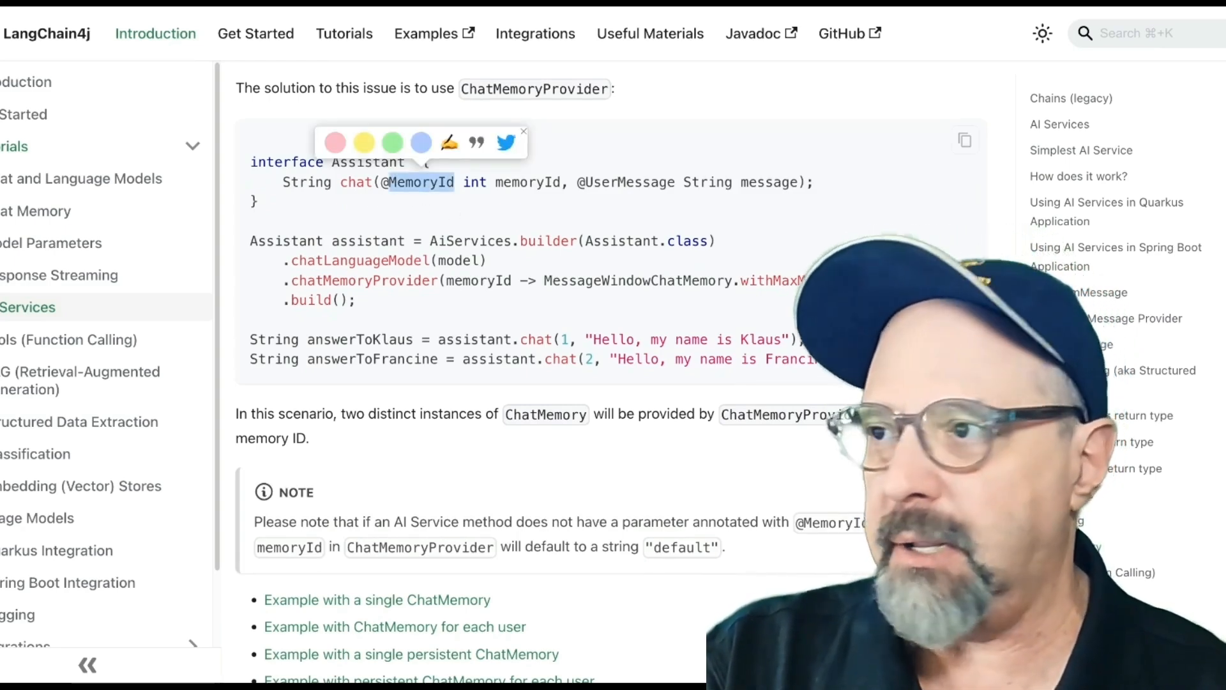
left_click(473, 209)
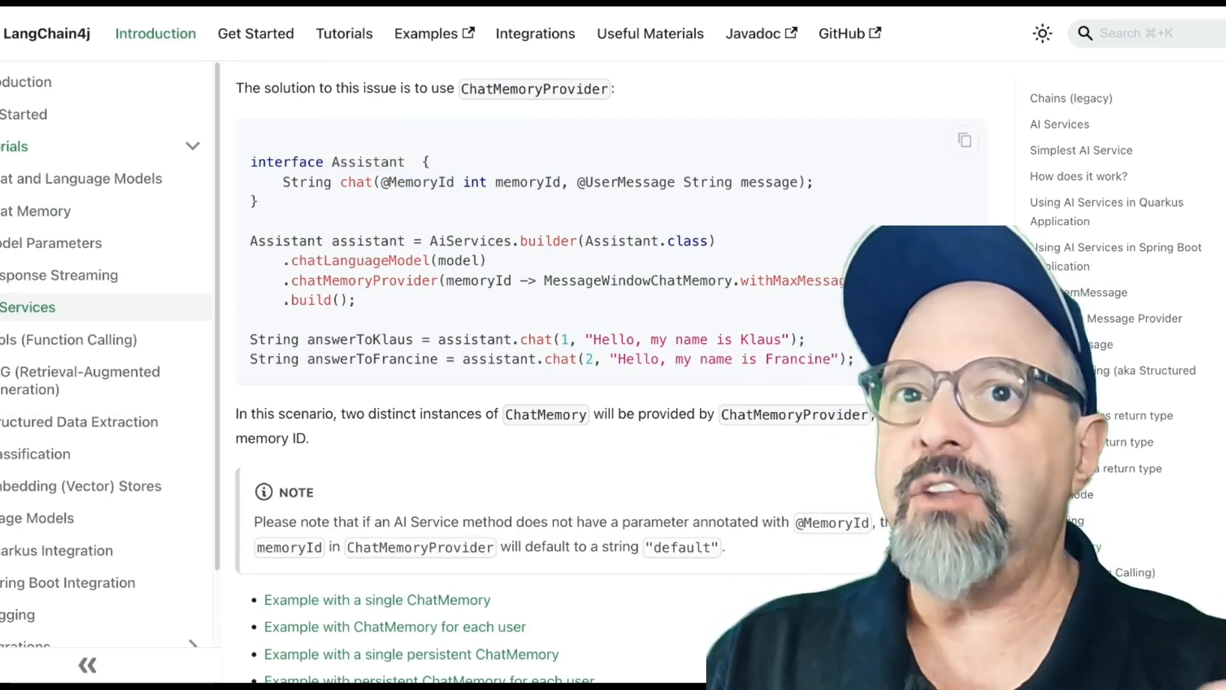
double_click(365, 279)
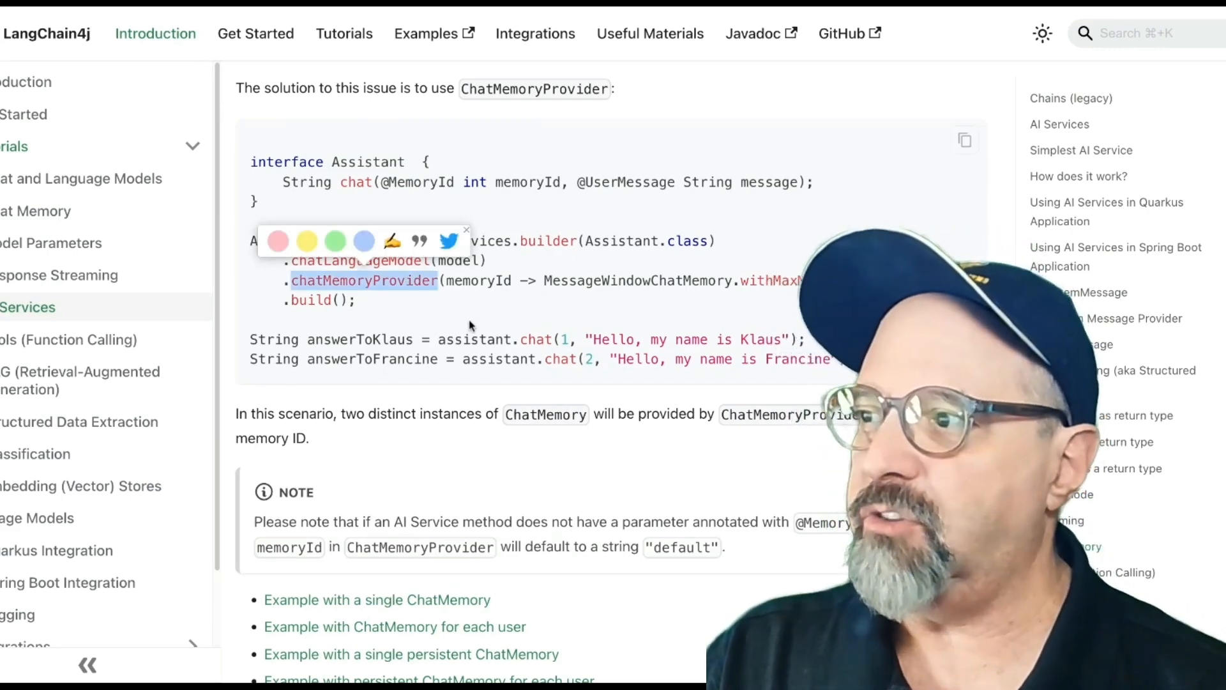
left_click(491, 280)
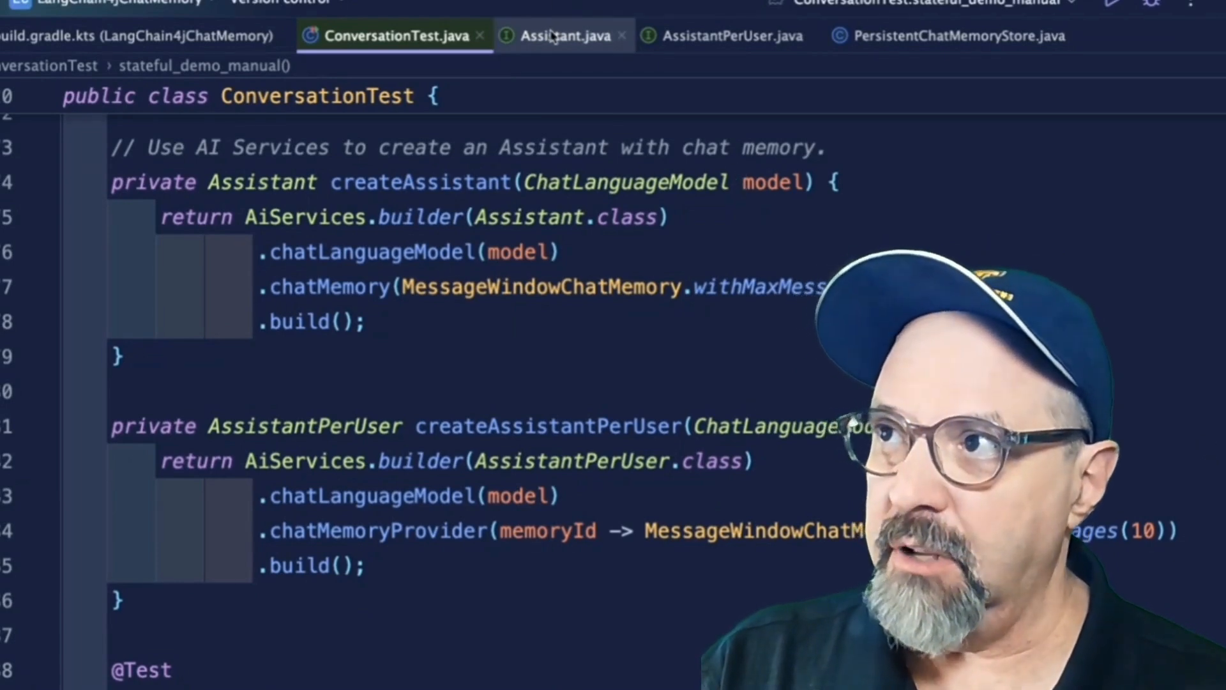
left_click(559, 42)
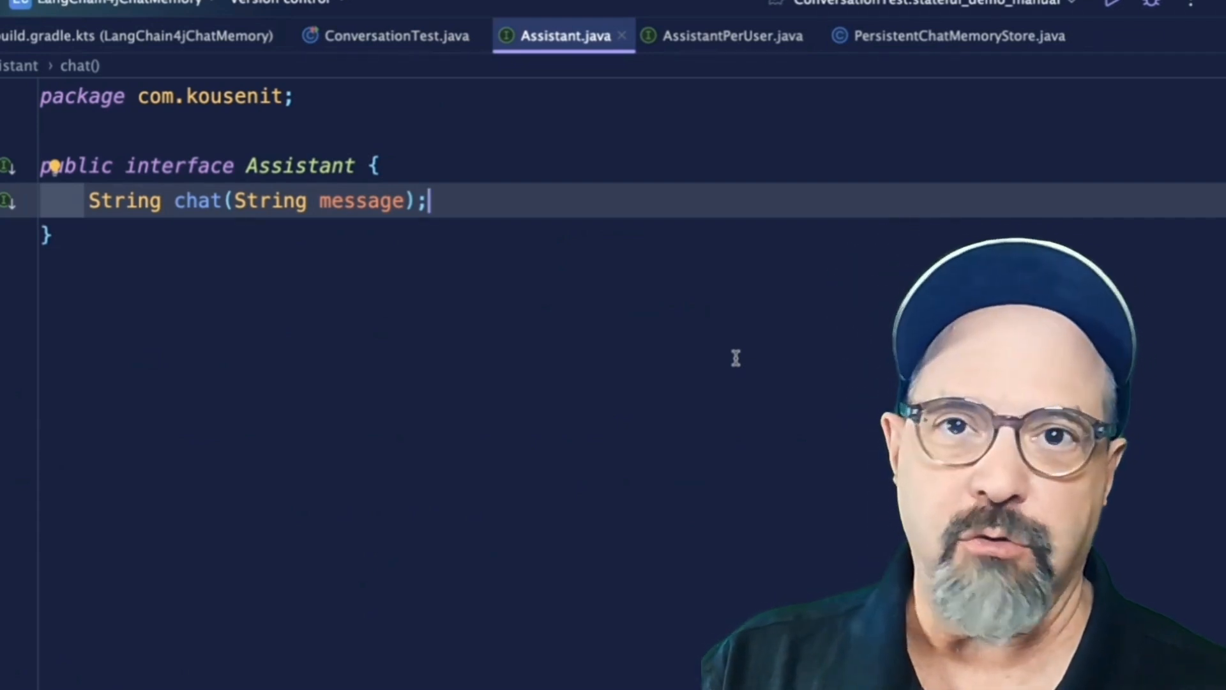
left_click(422, 39)
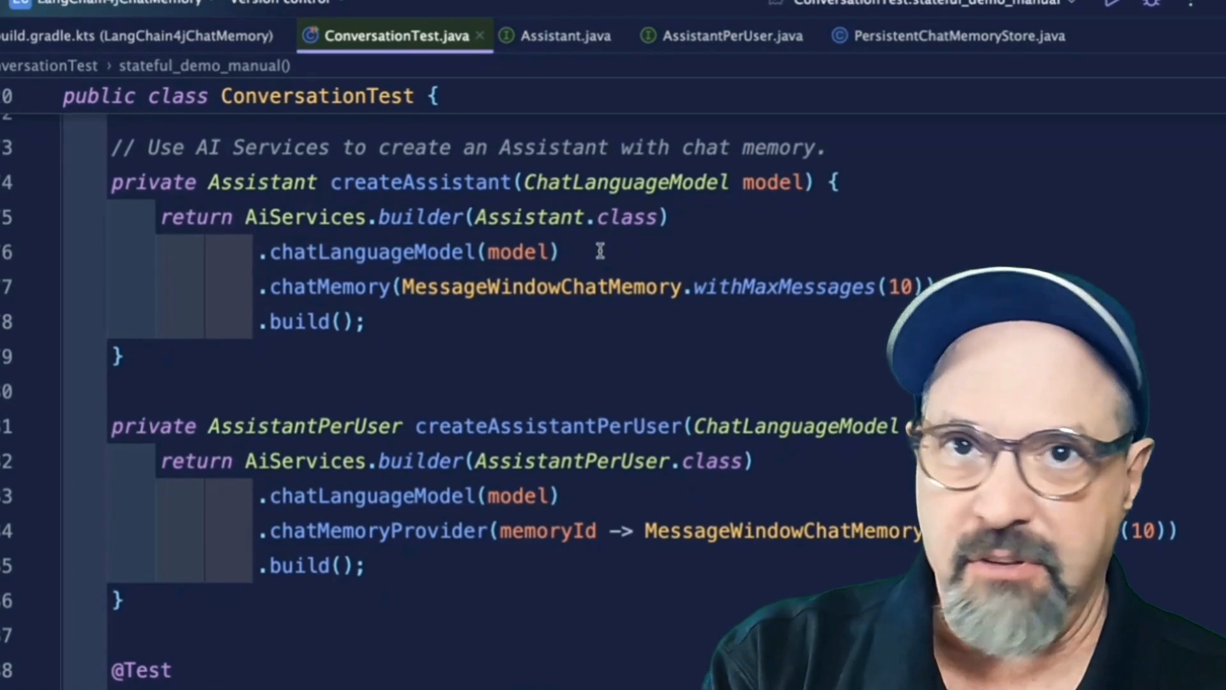
left_click(362, 285)
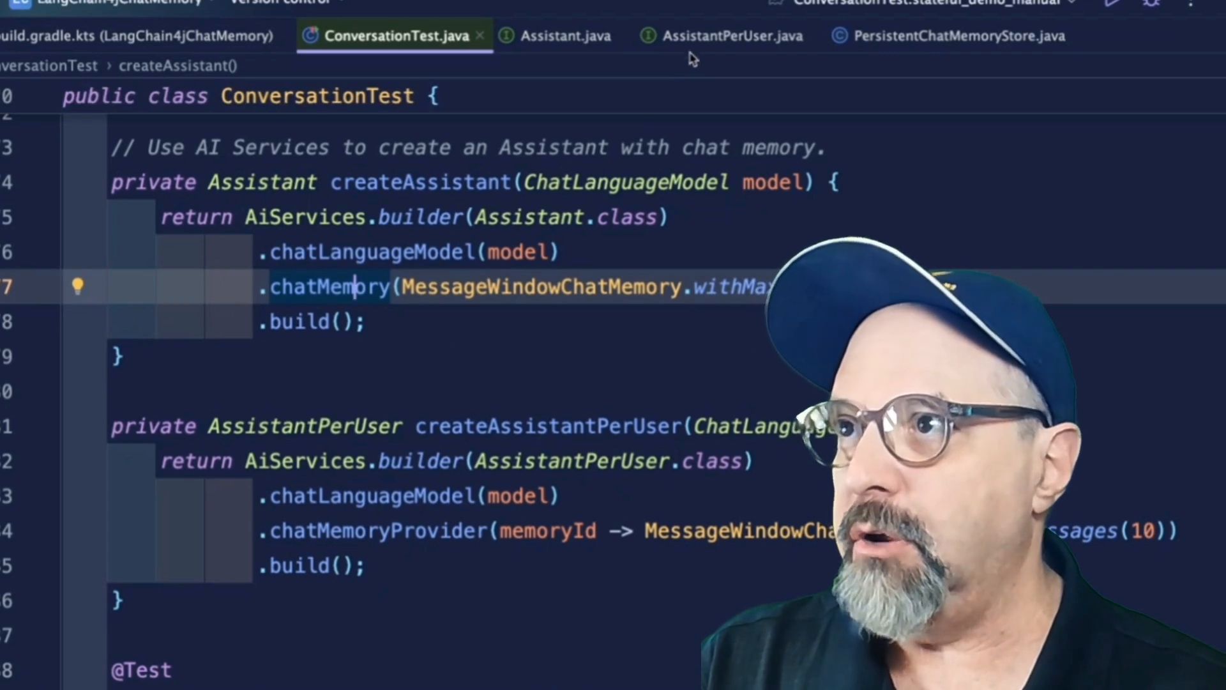
left_click(714, 36)
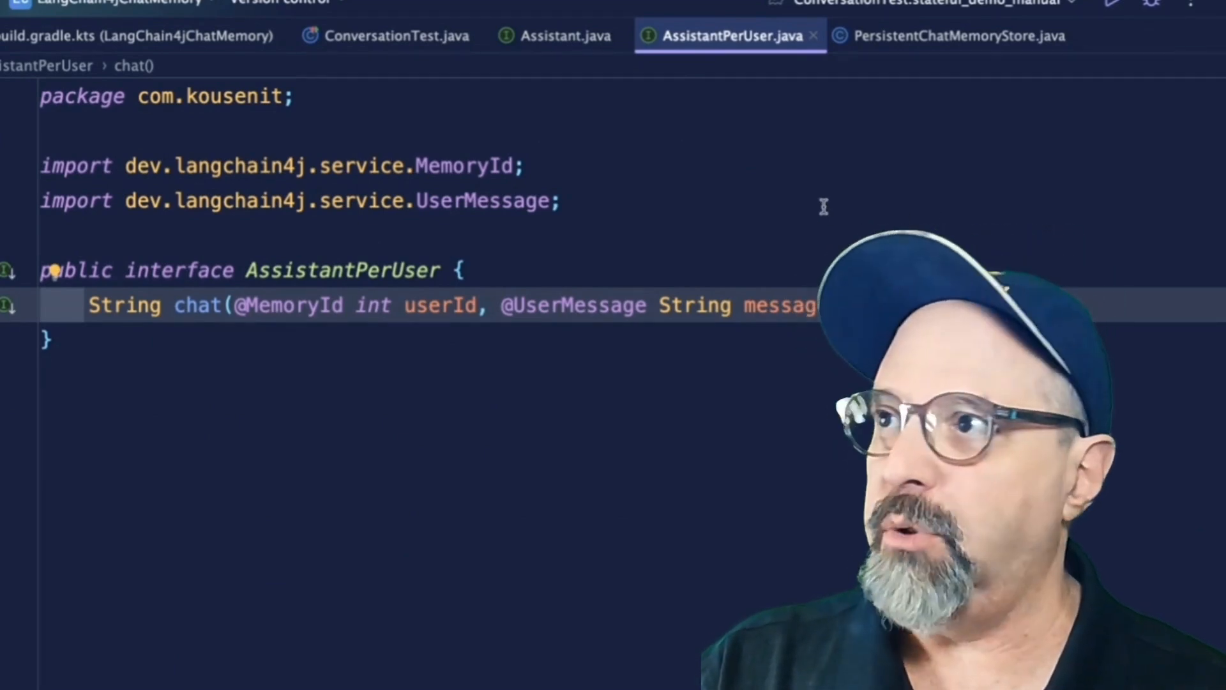
Review createAssistantPerUser's memoryId lambda, then move to stateful_demo_with_assistant's line collecting both answers.
left_click(417, 41)
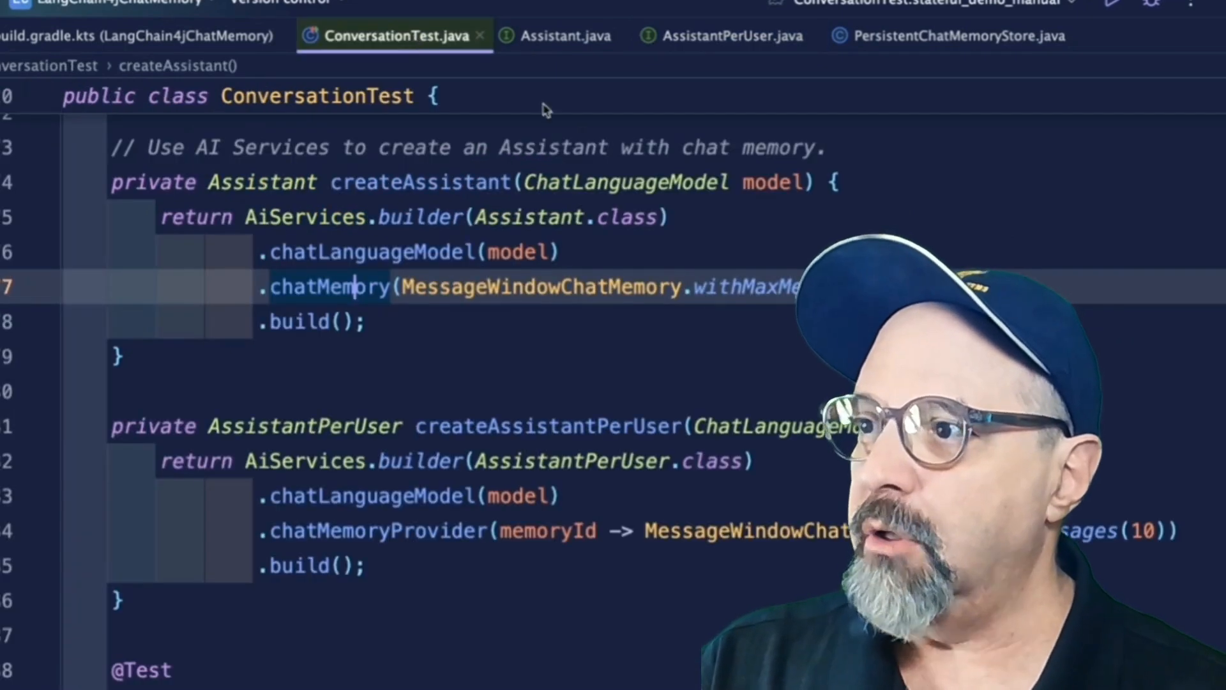
left_click(798, 562)
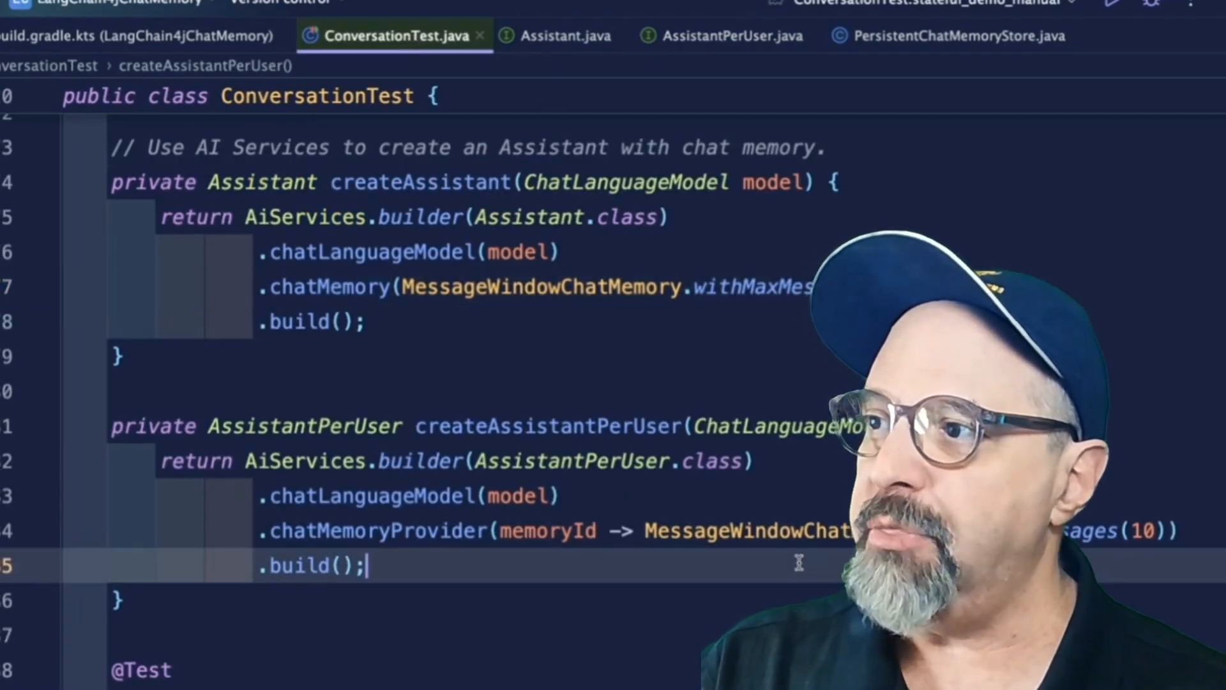
scroll(798, 563, "down", 4)
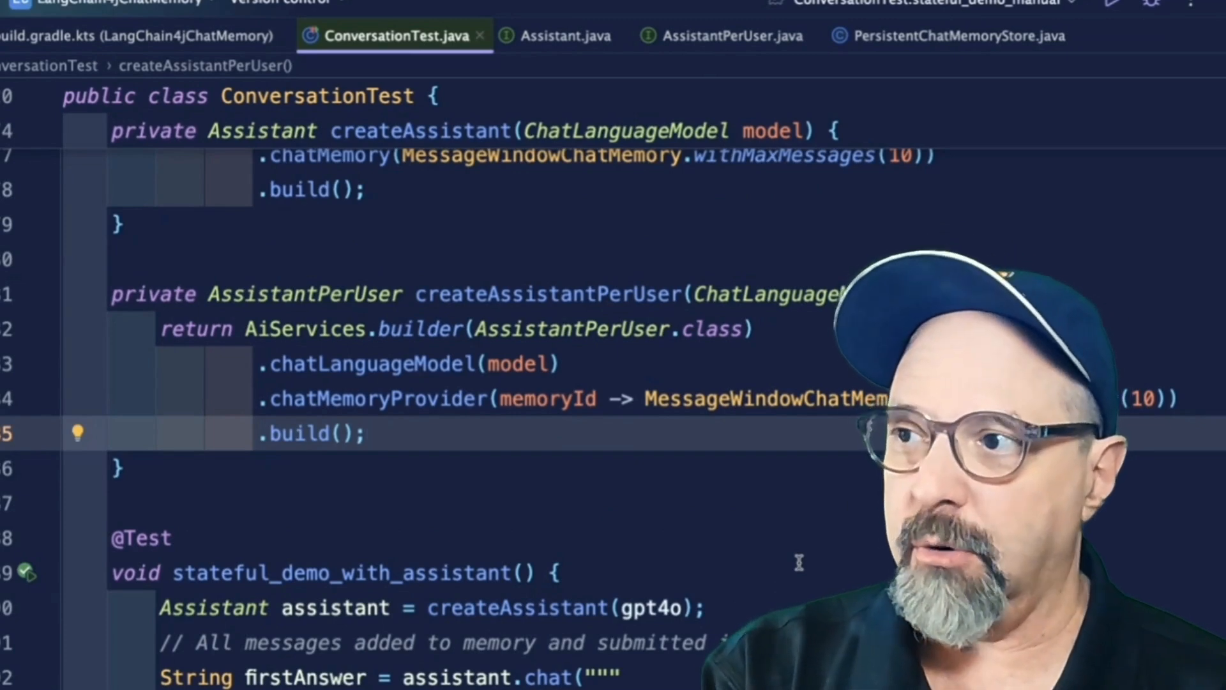
left_click(562, 403)
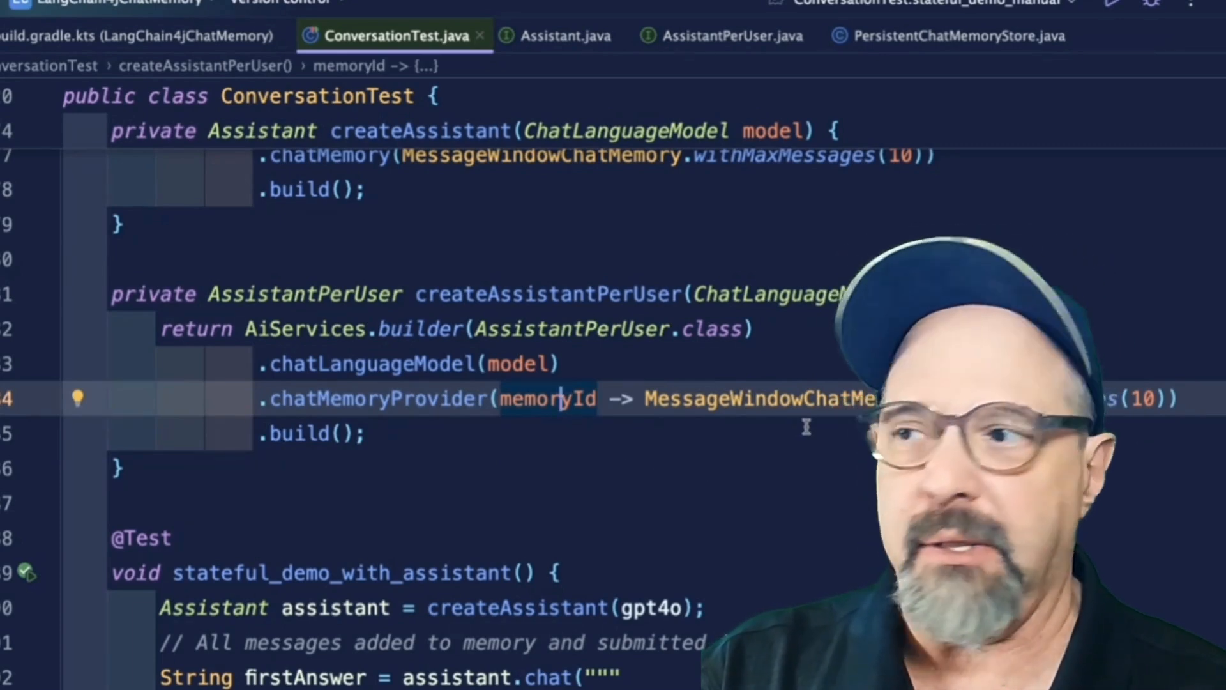
key("alt+Down")
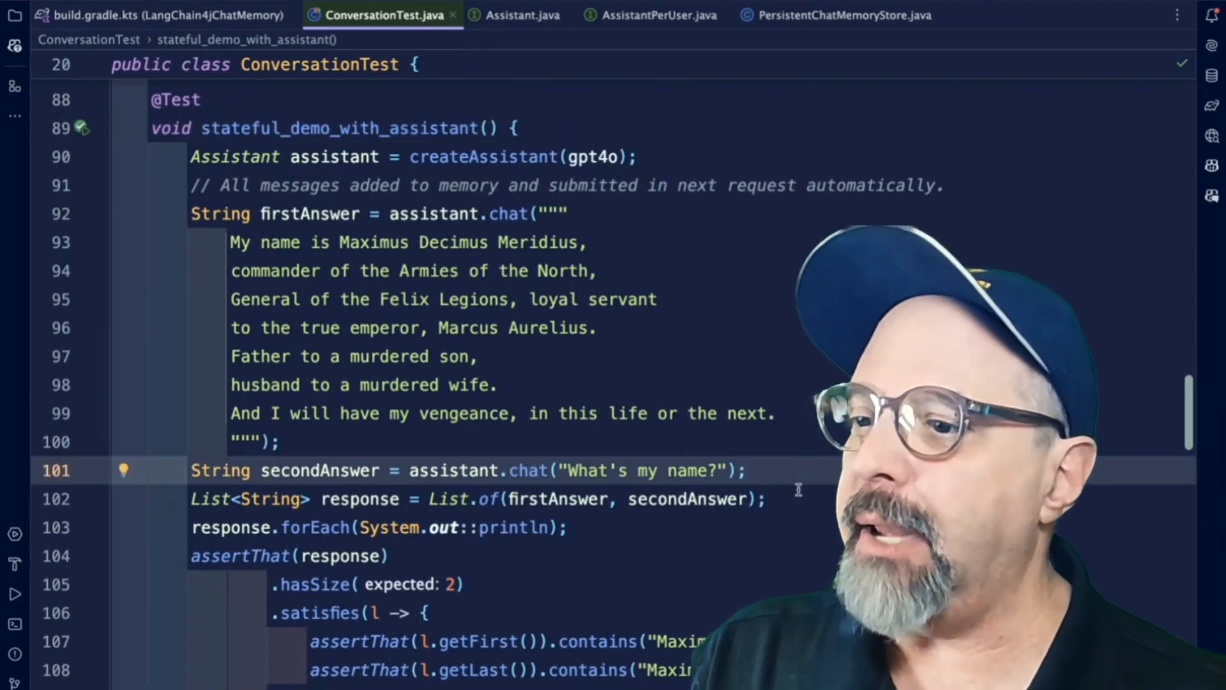
left_click(803, 498)
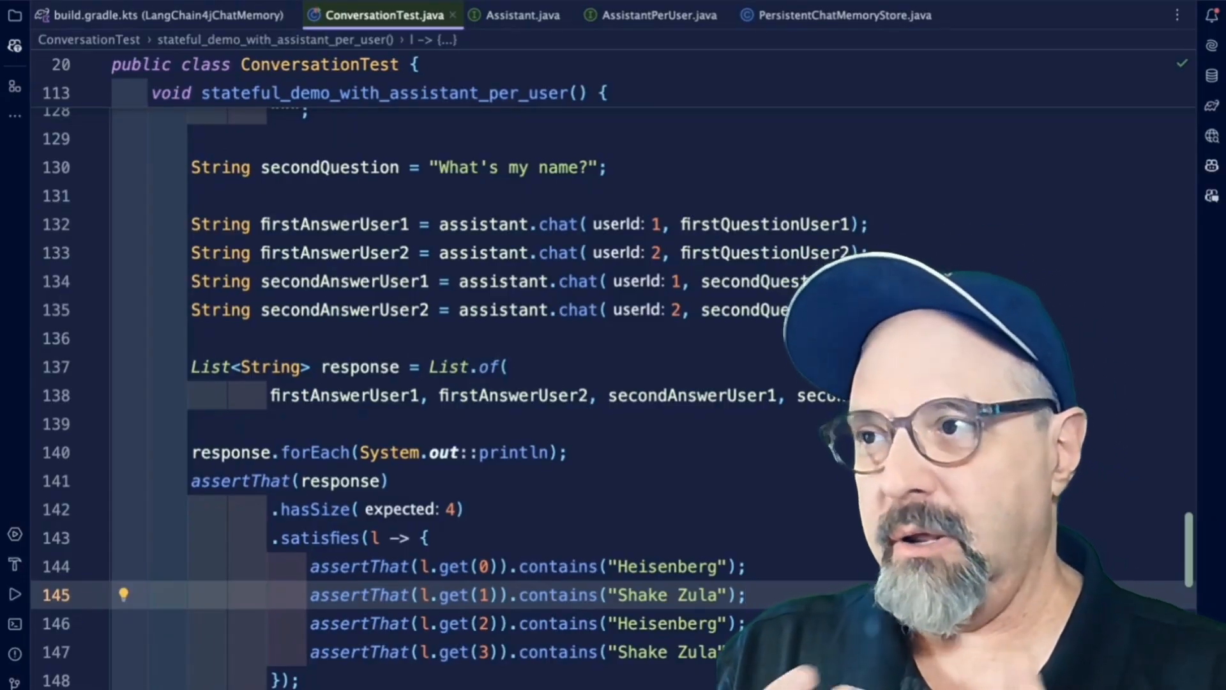
Select the userId 1 argument on line 132 and move to the line printing the responses.
left_click(632, 226)
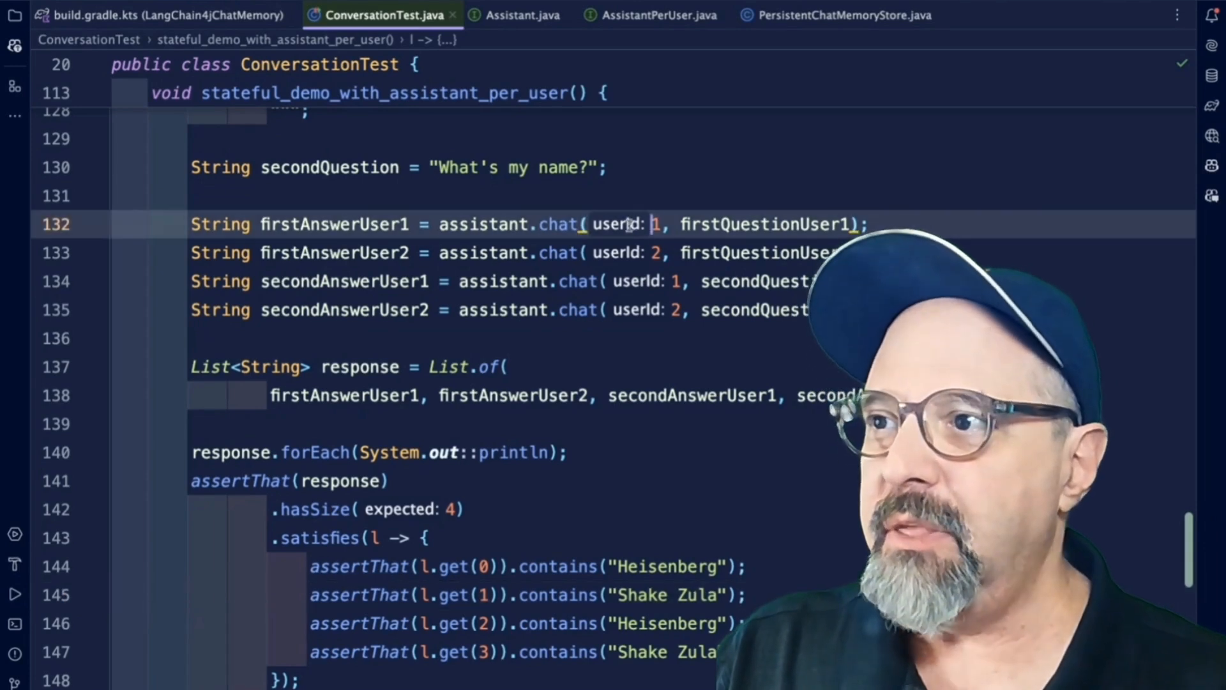
key("shift+Right")
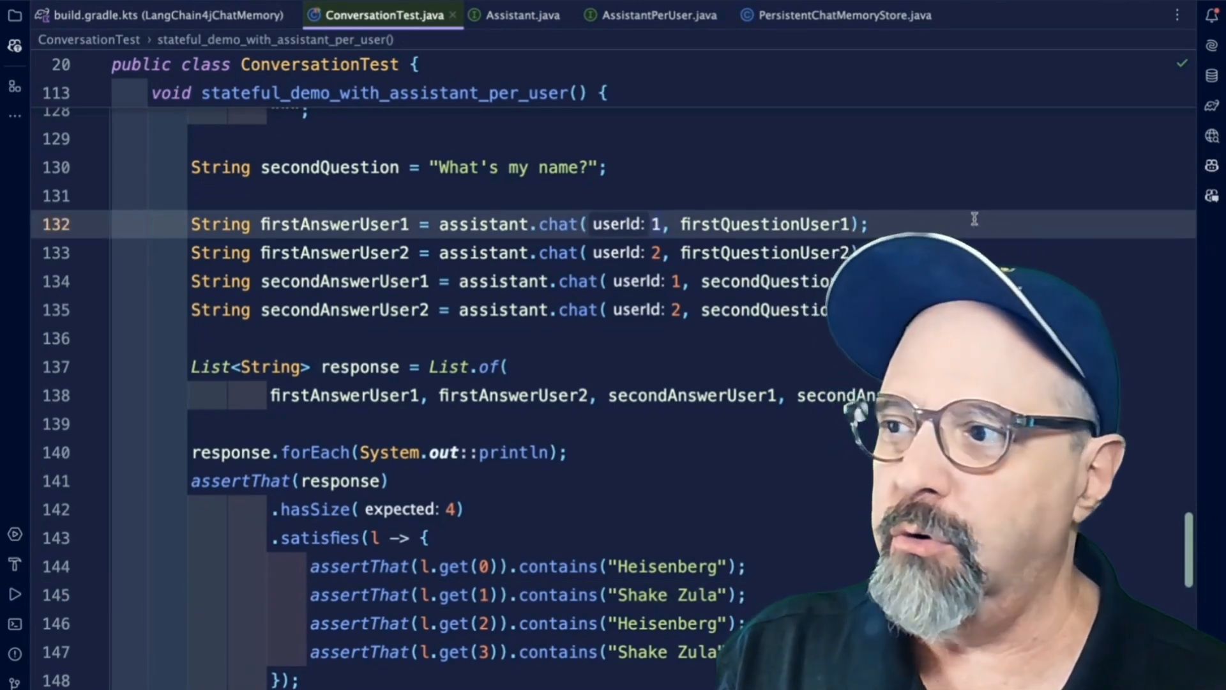
left_click(701, 465)
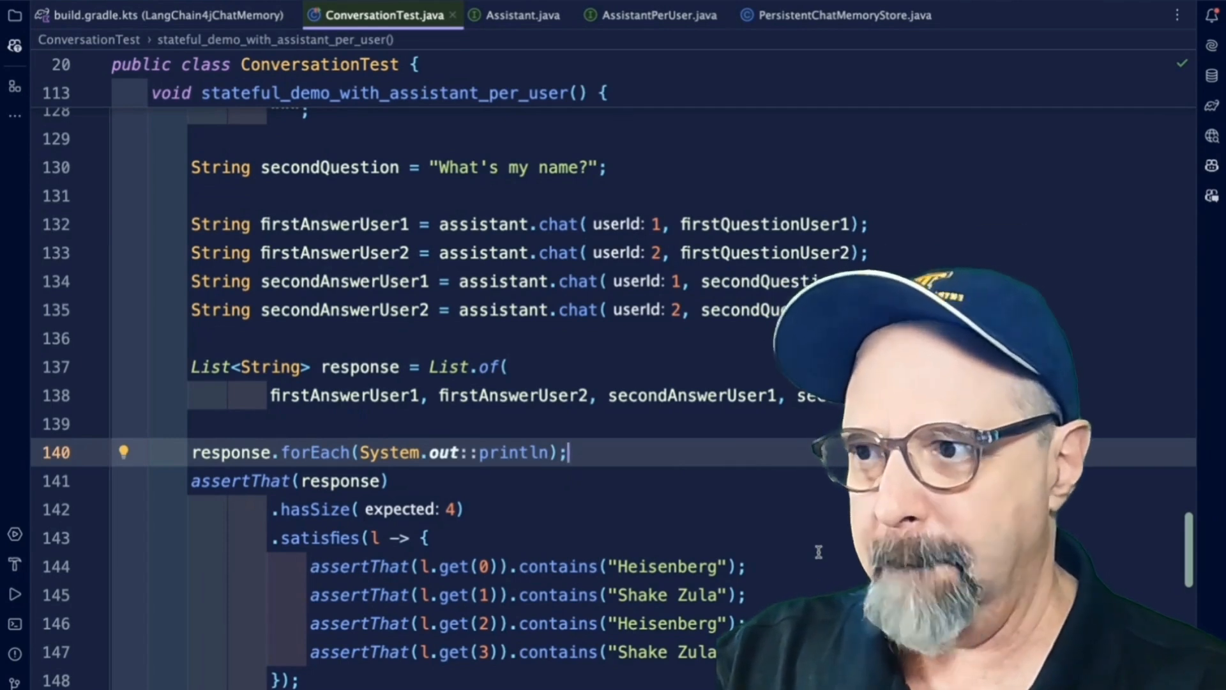
Run the stateful_demo_with_assistant_per_user test and focus its failing output.
key("alt+4")
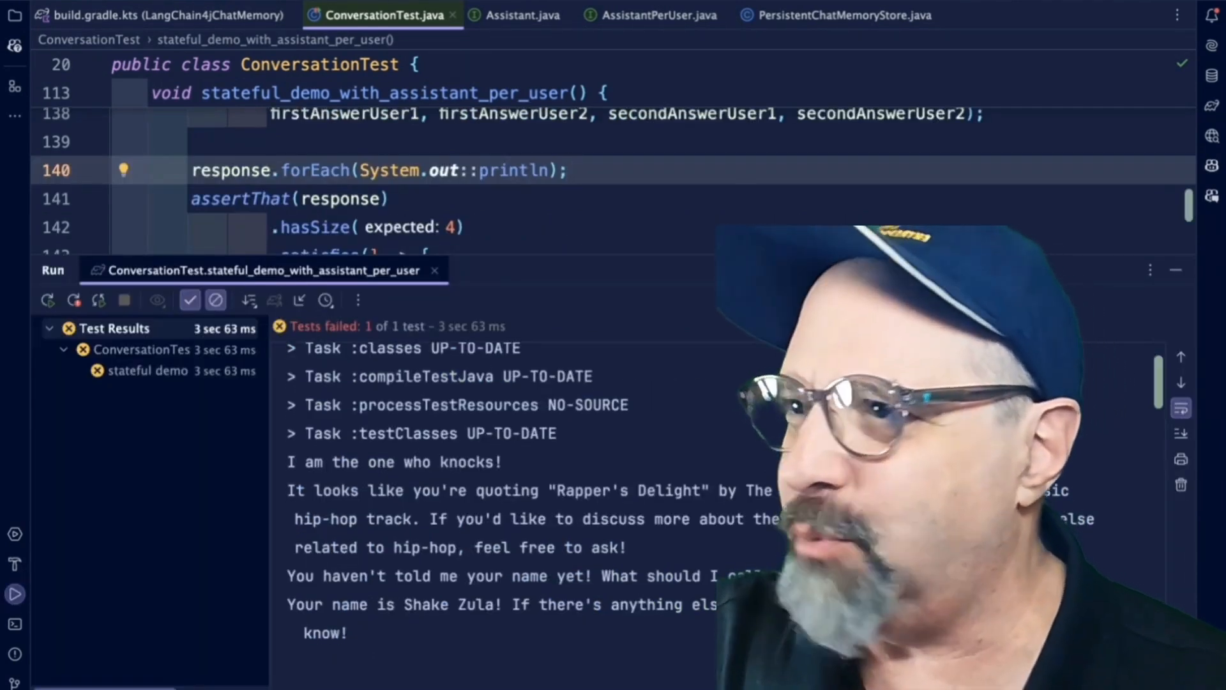
scroll(865, 387, "down", 1)
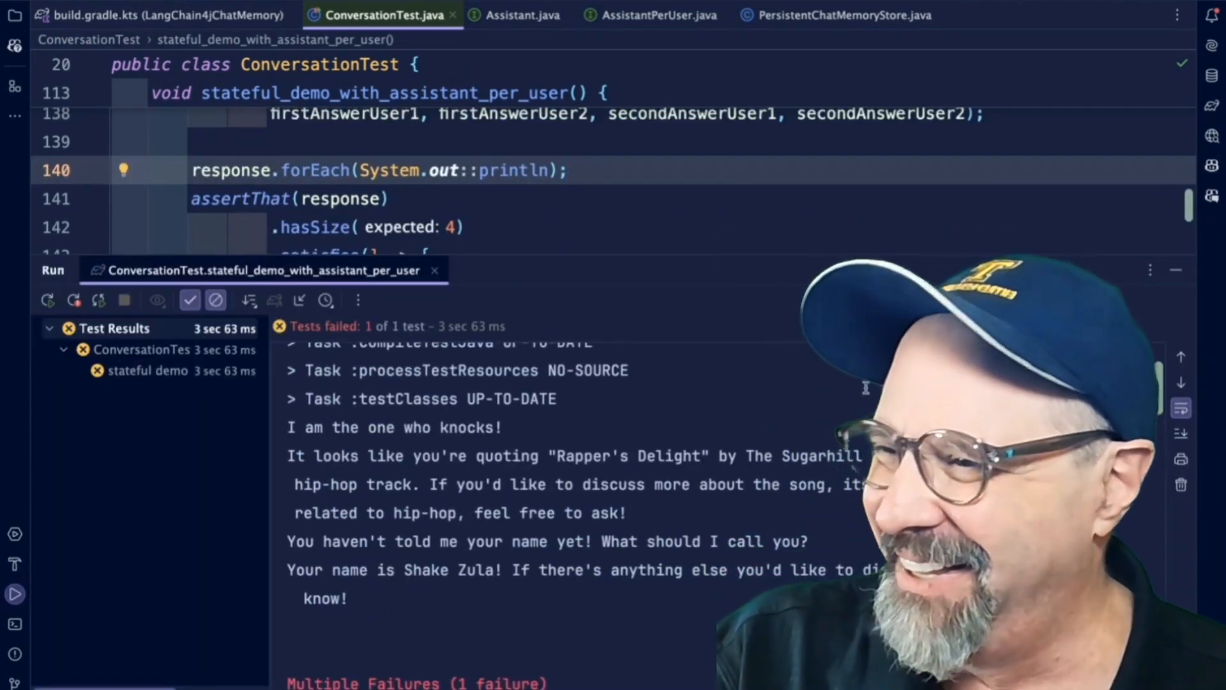
left_click(678, 427)
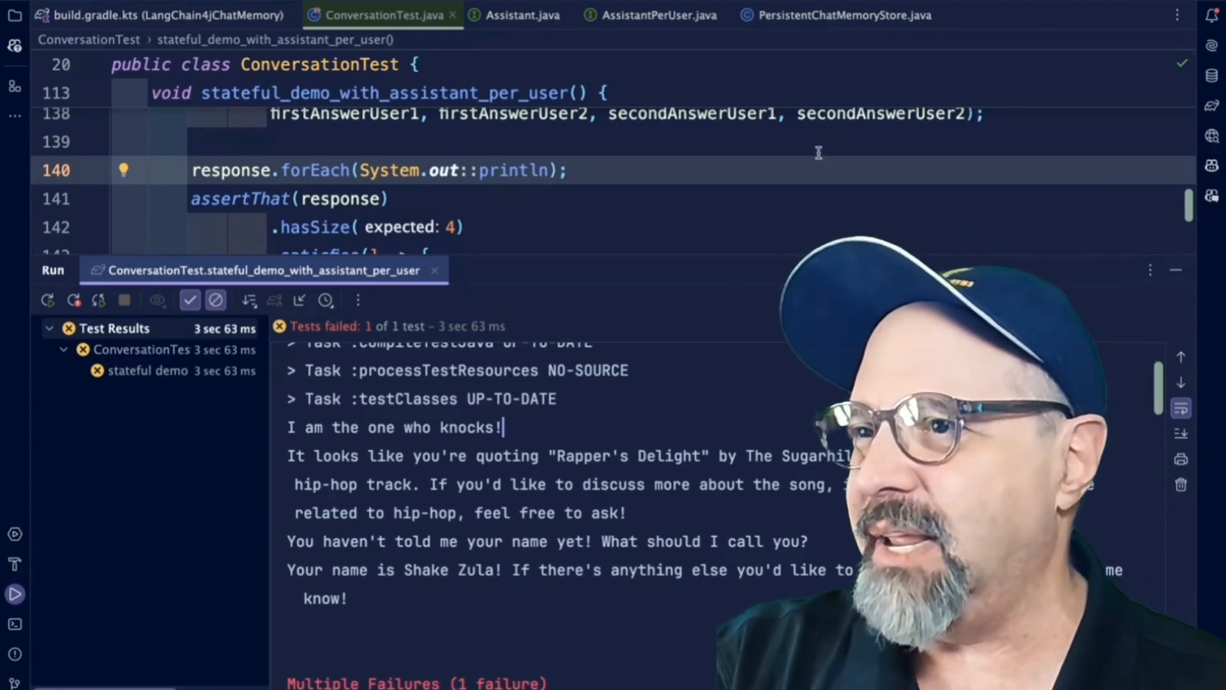
scroll(818, 154, "up", 1)
scroll(818, 153, "up", 15)
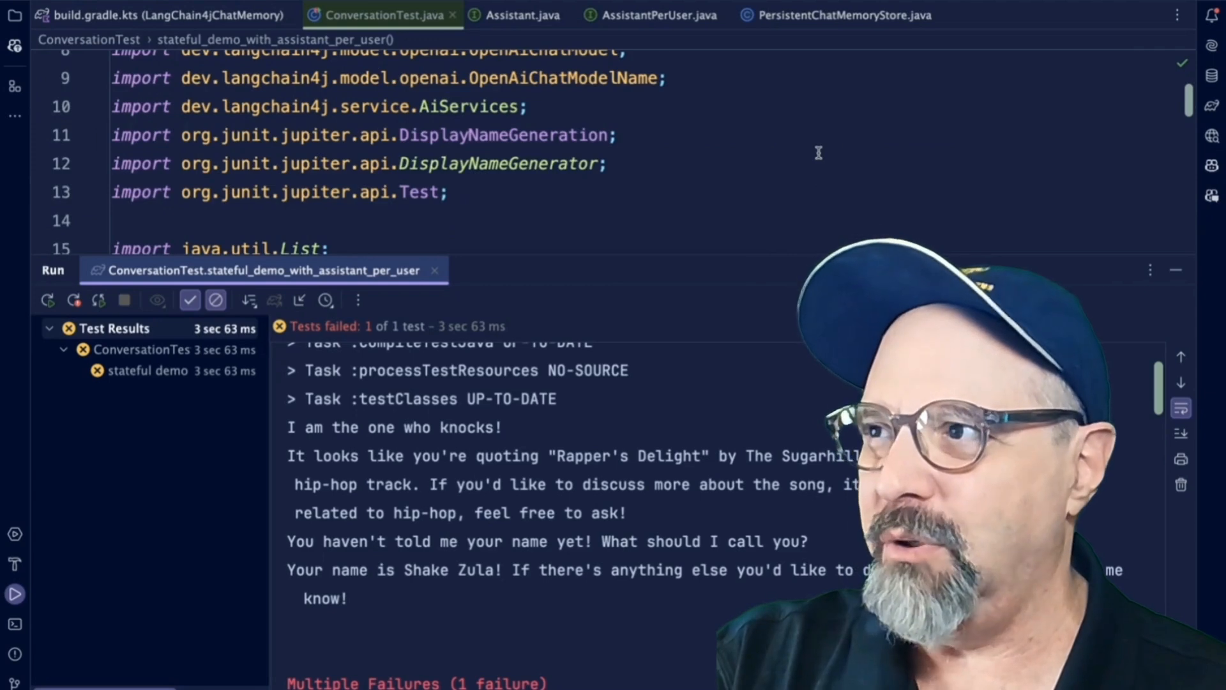
scroll(818, 153, "up", 3)
Change the model name from GPT_4_O_MINI to GPT_4_O and review the rerun output's Shake Zula answer.
key("shift+Escape")
scroll(726, 402, "down", 2)
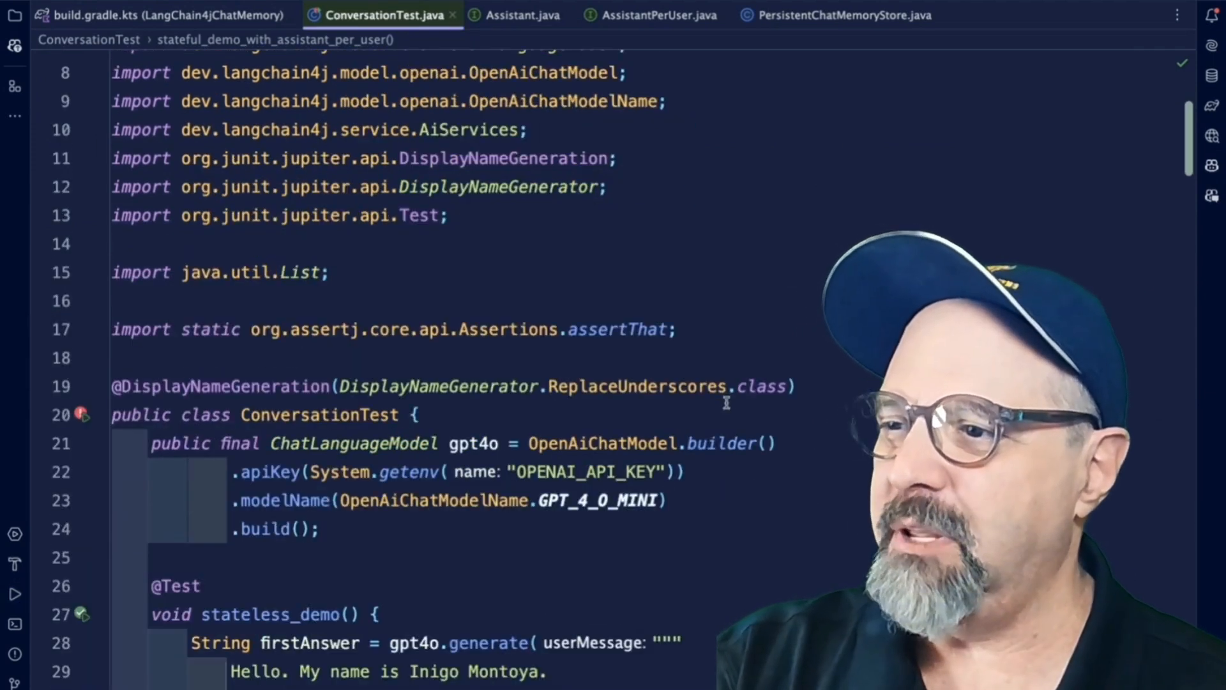
left_click(662, 499)
scroll(764, 481, "down", 1)
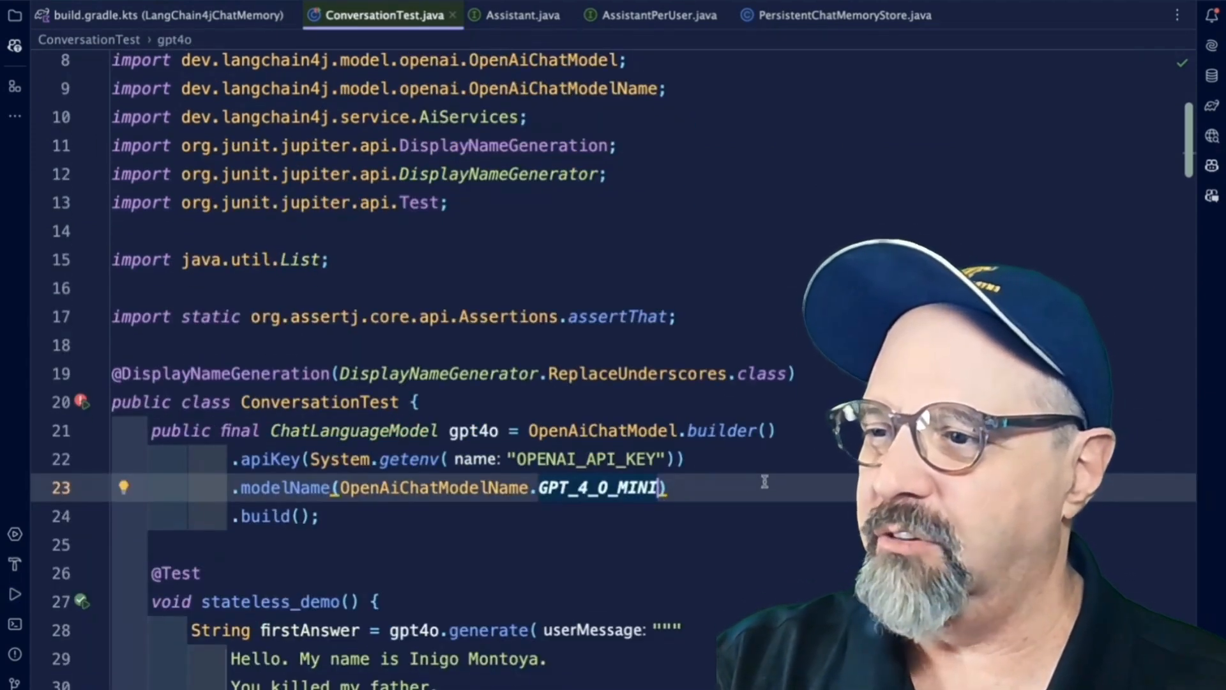
key("BackSpace")
key("BackSpace")
key("BackSpace")
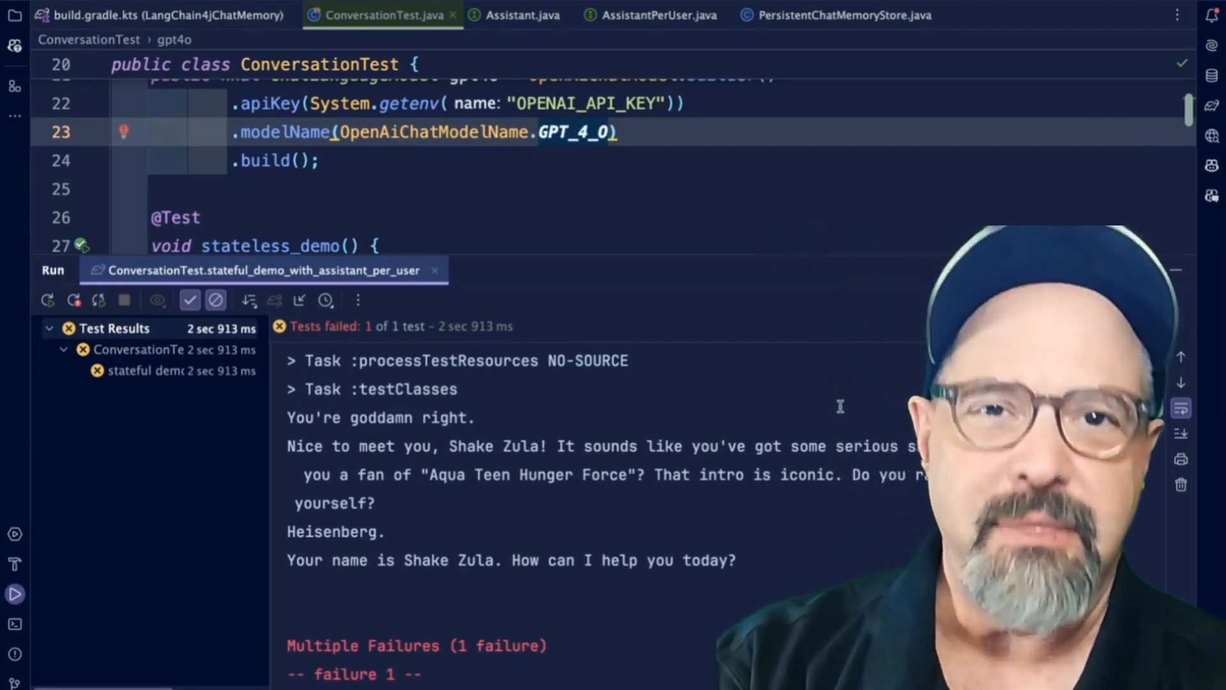
left_click(839, 407)
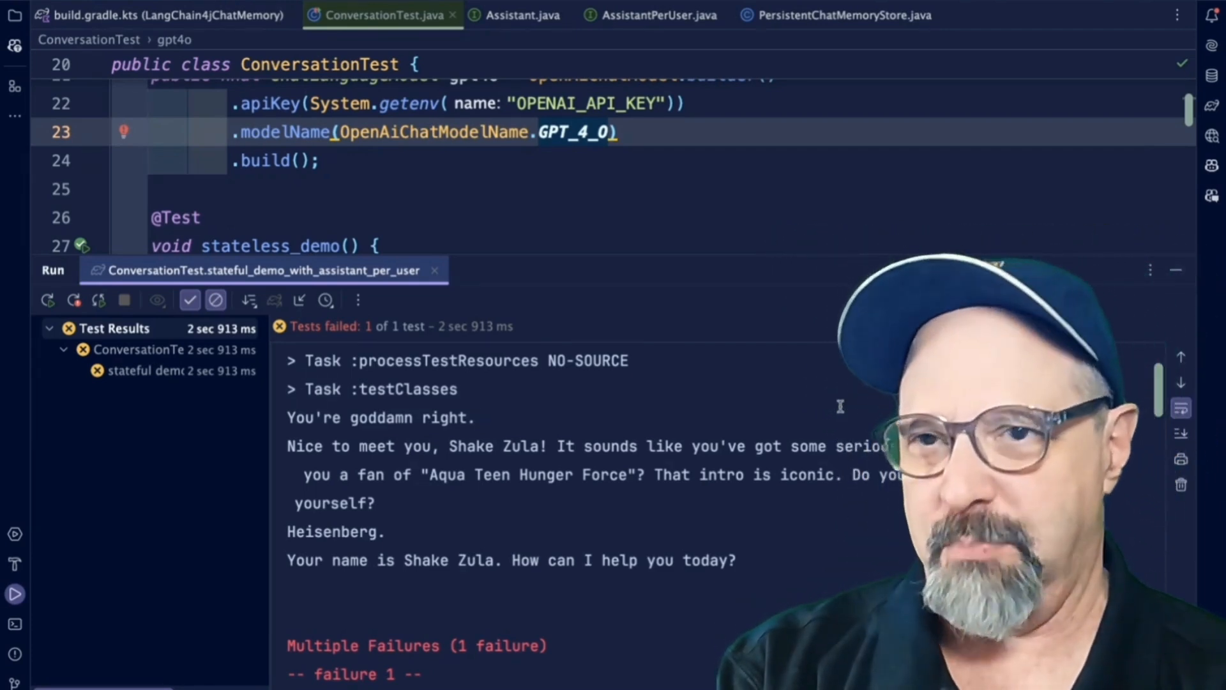
left_click(760, 565)
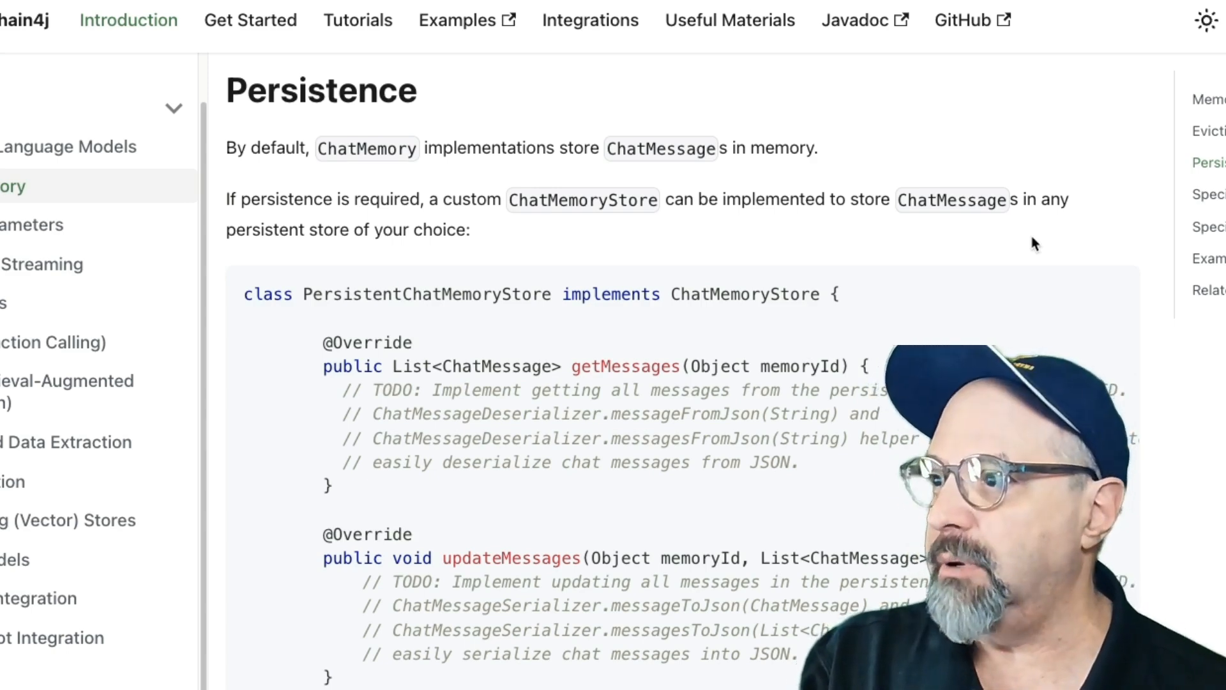
scroll(1028, 274, "down", 3)
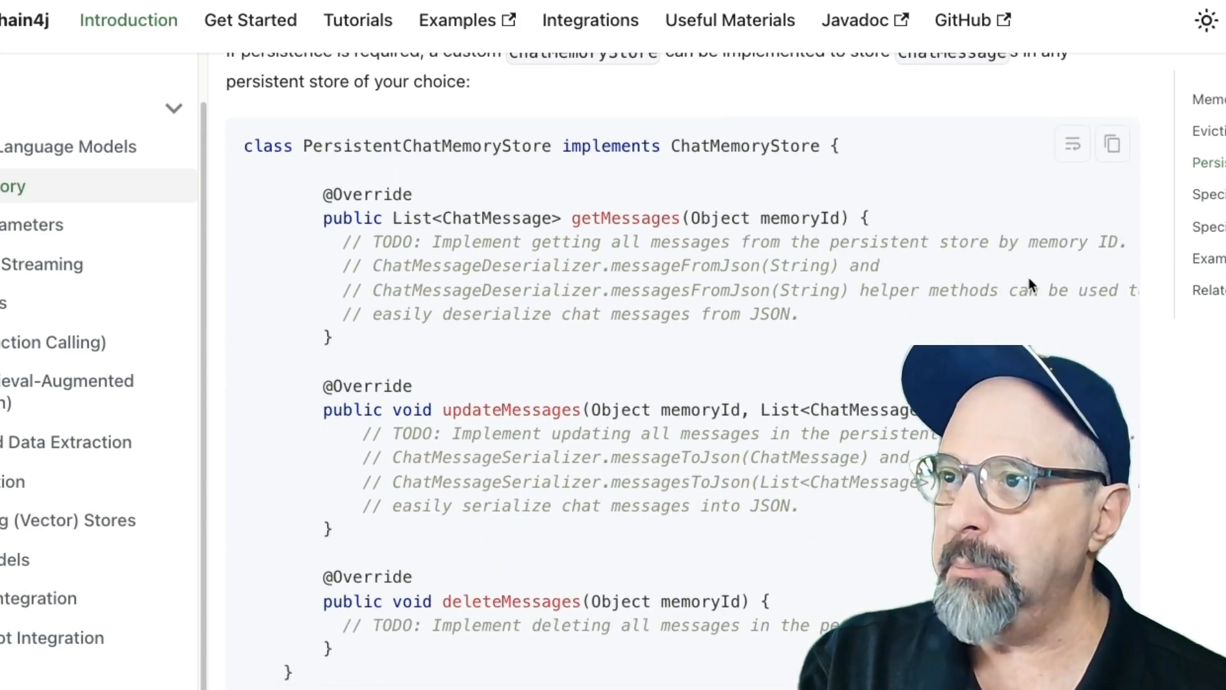
Highlight ChatMemoryStore and the chatMemoryStore builder setting in the Persistence example.
double_click(757, 149)
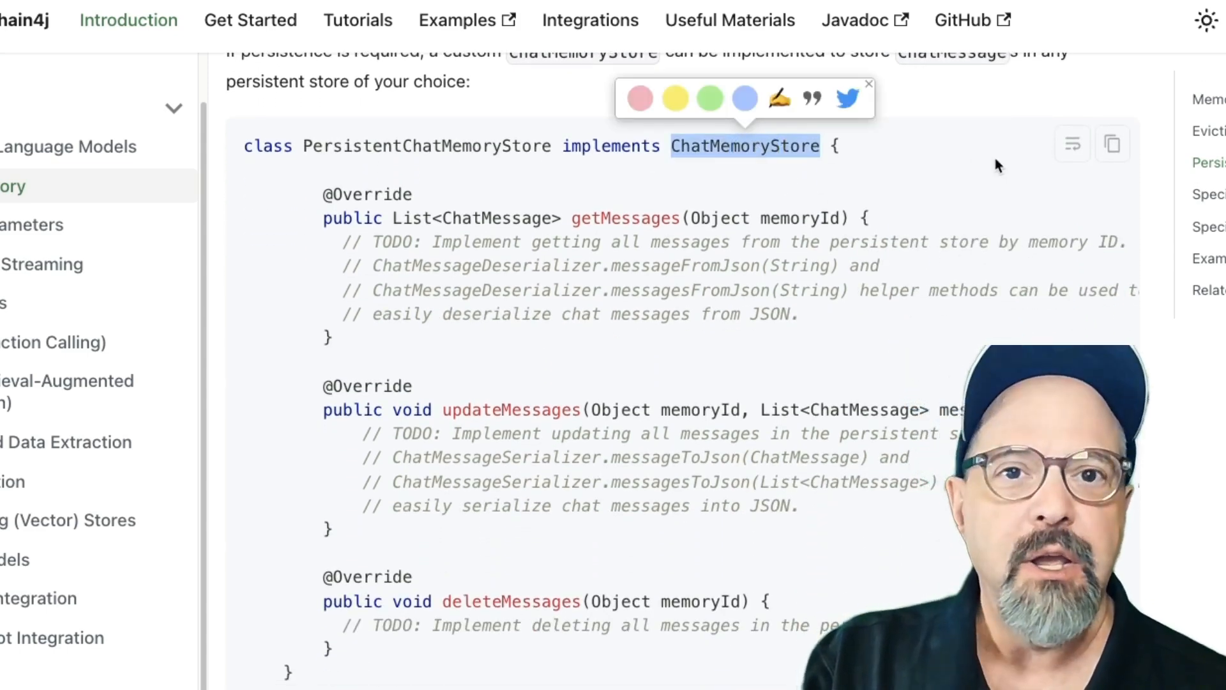
scroll(993, 154, "down", 1)
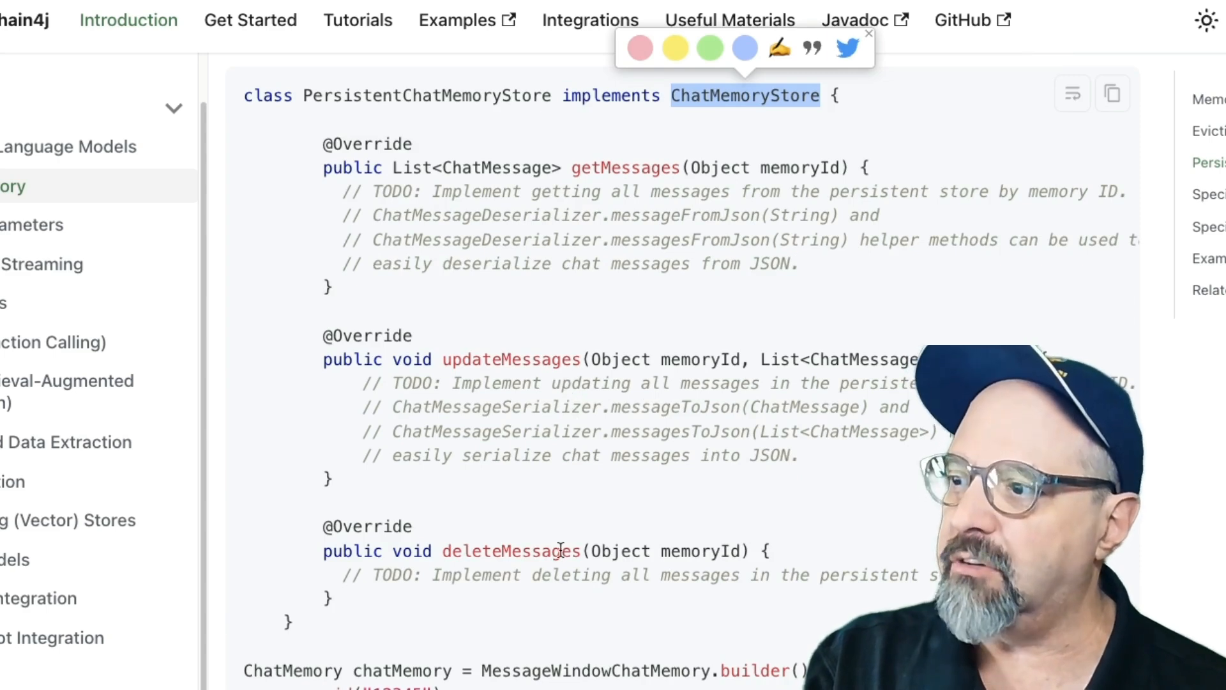
left_click(896, 544)
scroll(896, 544, "down", 2)
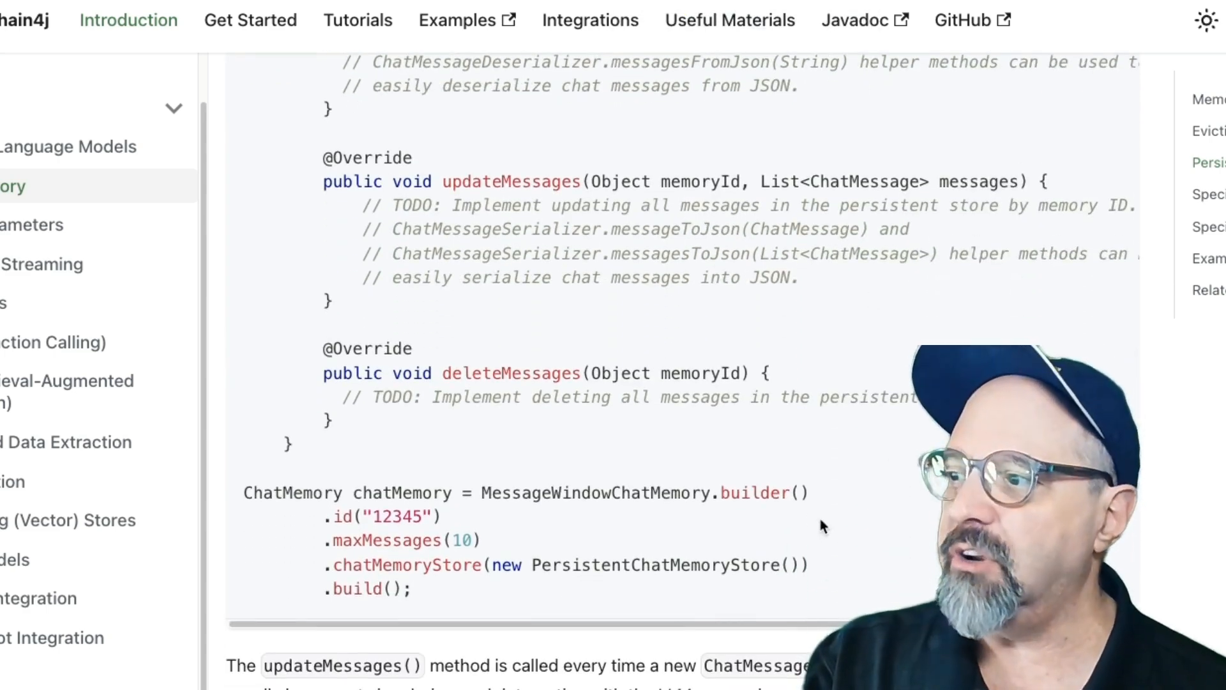
double_click(451, 565)
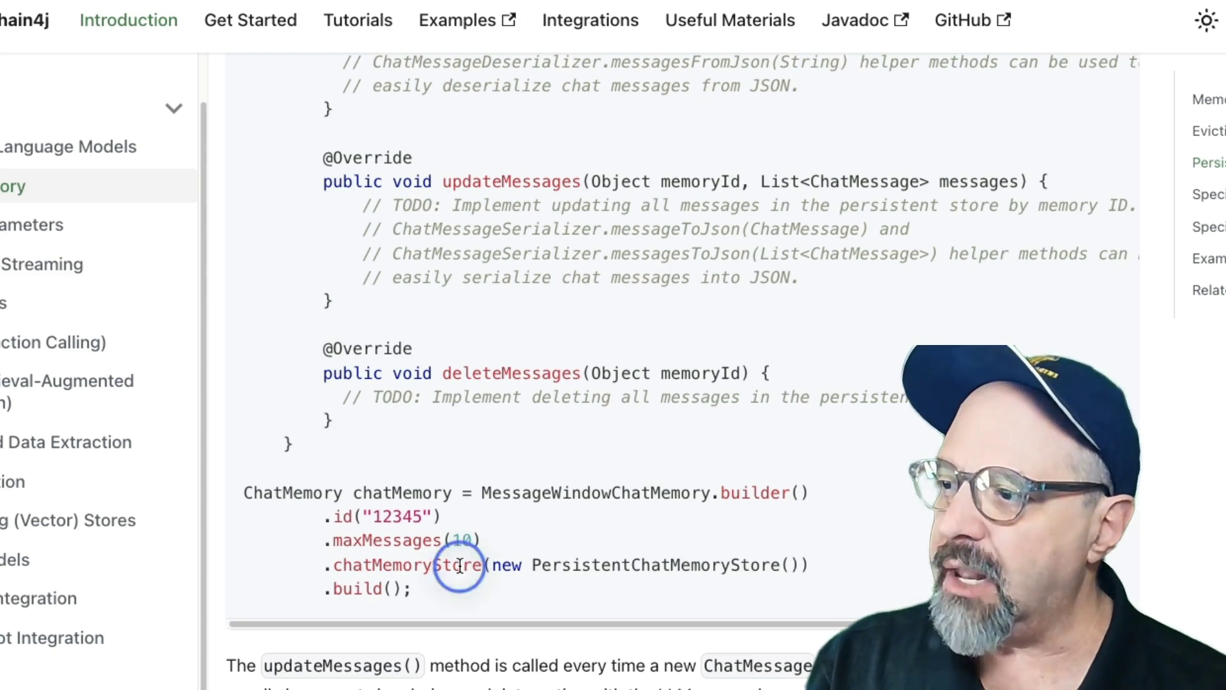
left_click(889, 560)
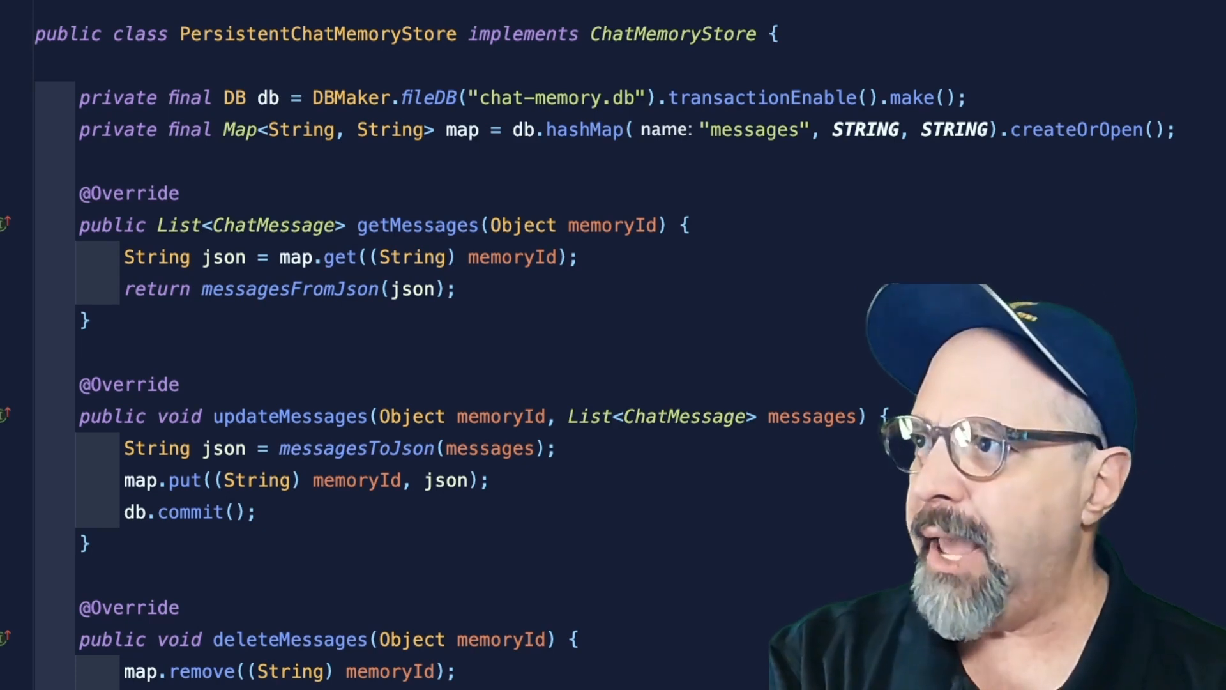
scroll(896, 291, "up", 3)
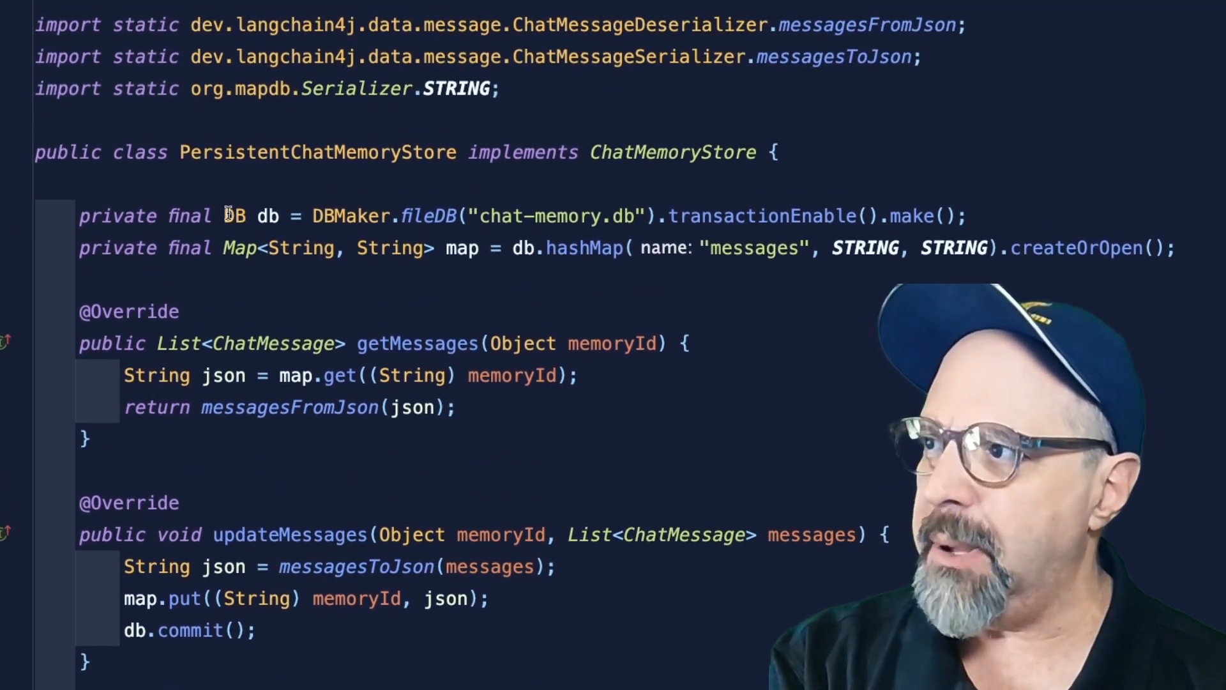
left_click(235, 202)
scroll(317, 240, "up", 6)
left_click(268, 103)
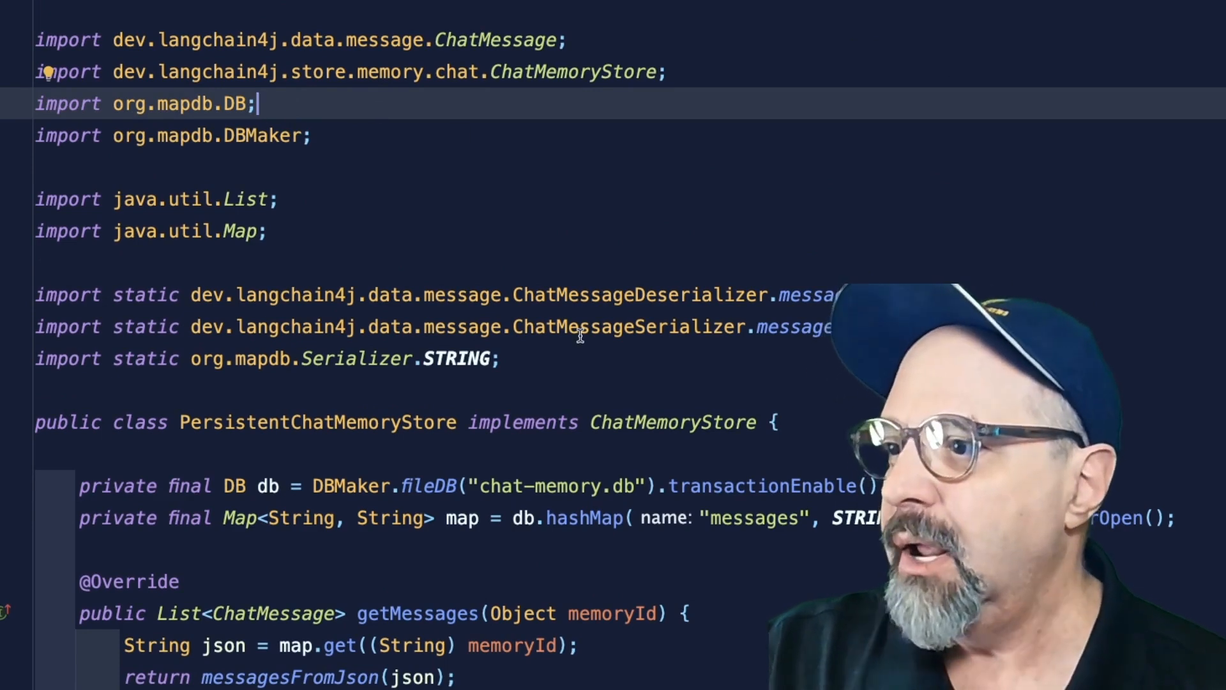
scroll(574, 327, "down", 5)
scroll(579, 334, "down", 2)
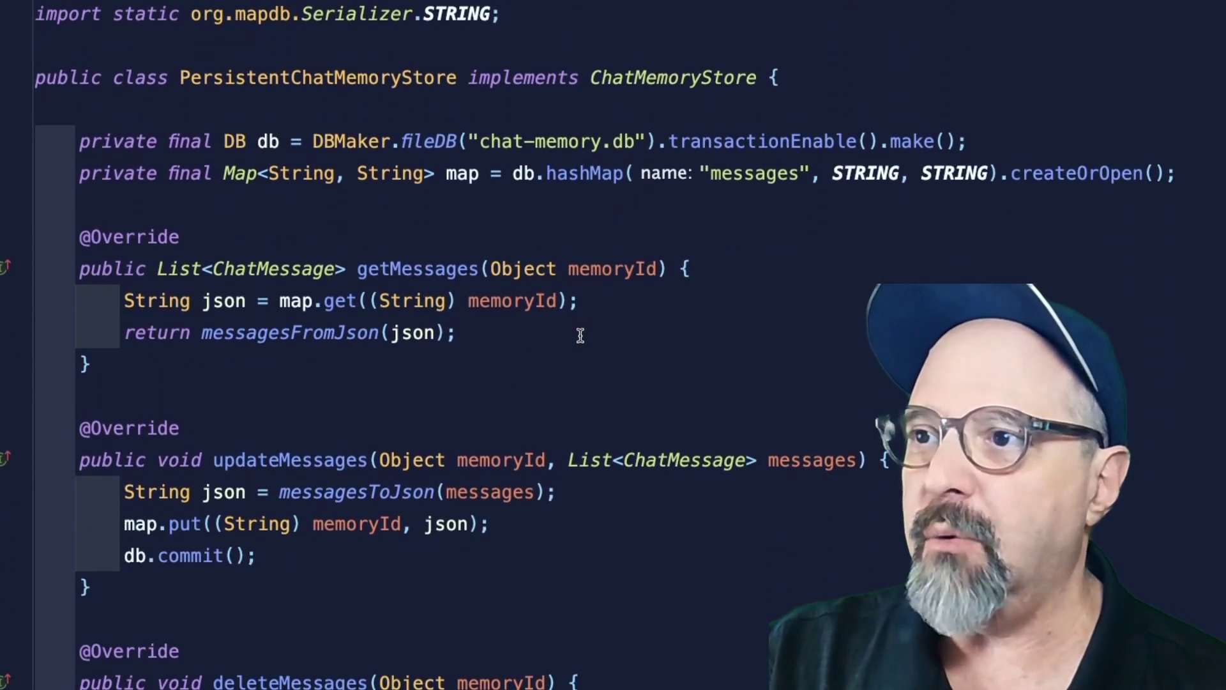
left_click(1034, 139)
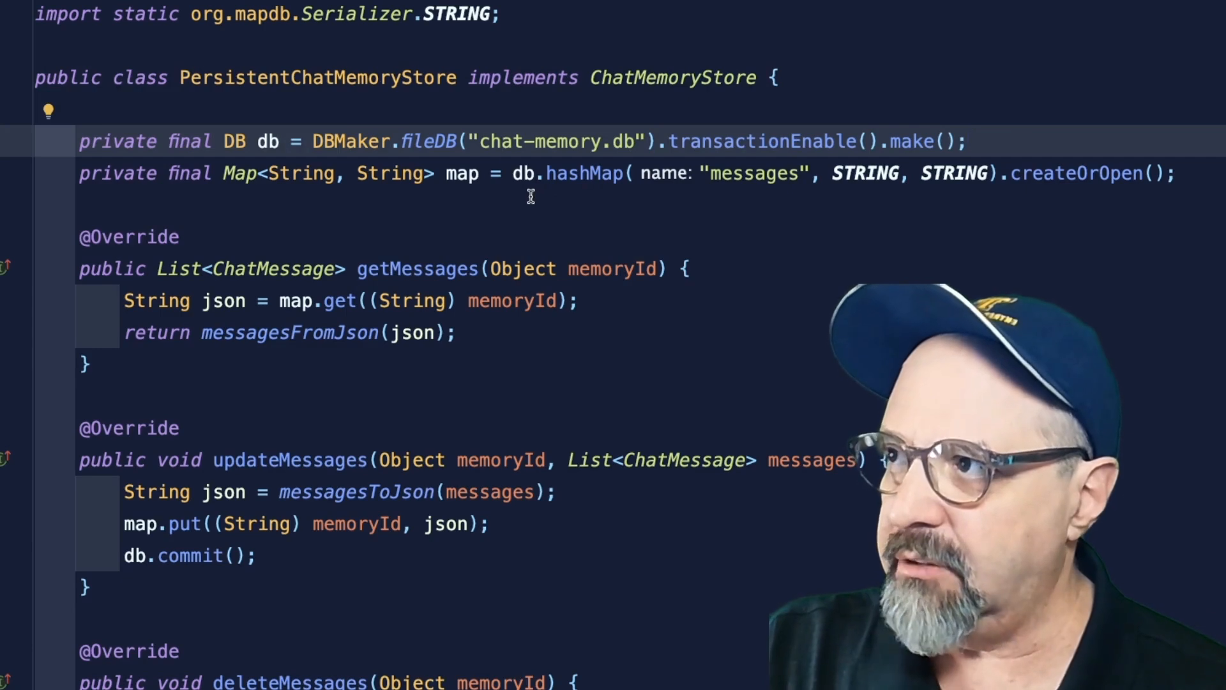
double_click(406, 81)
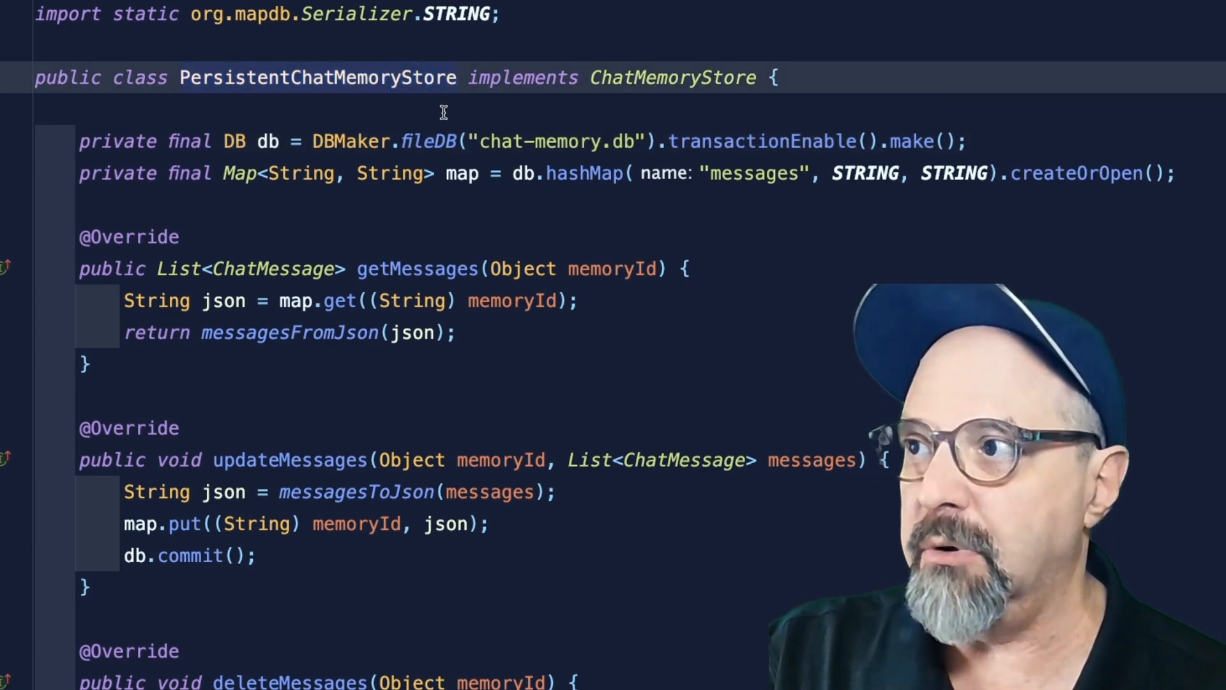
left_click(436, 139)
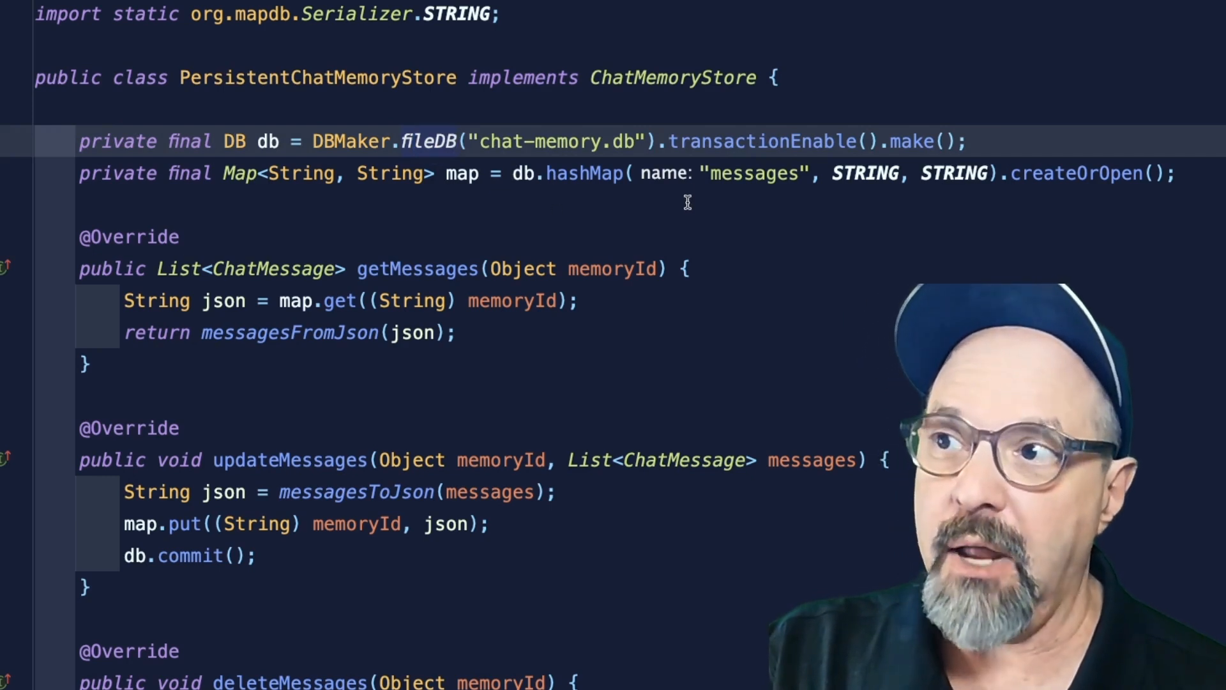
left_click(745, 137)
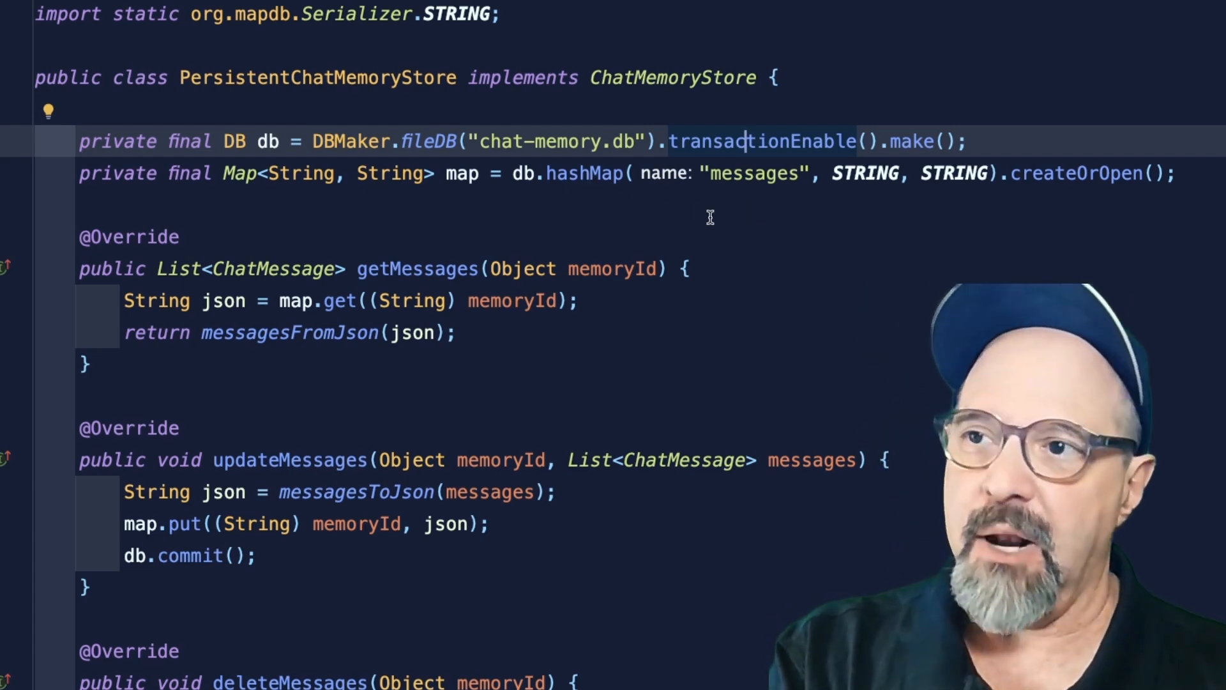
scroll(710, 218, "down", 3)
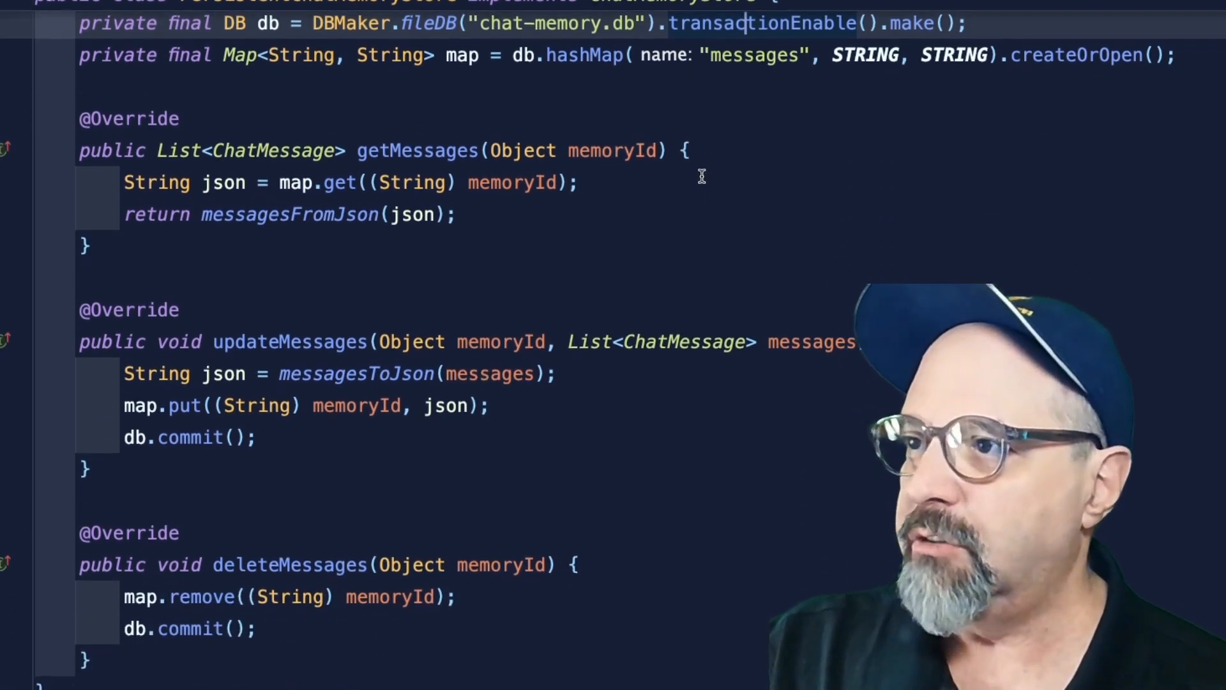
left_click(706, 159)
left_click(635, 182)
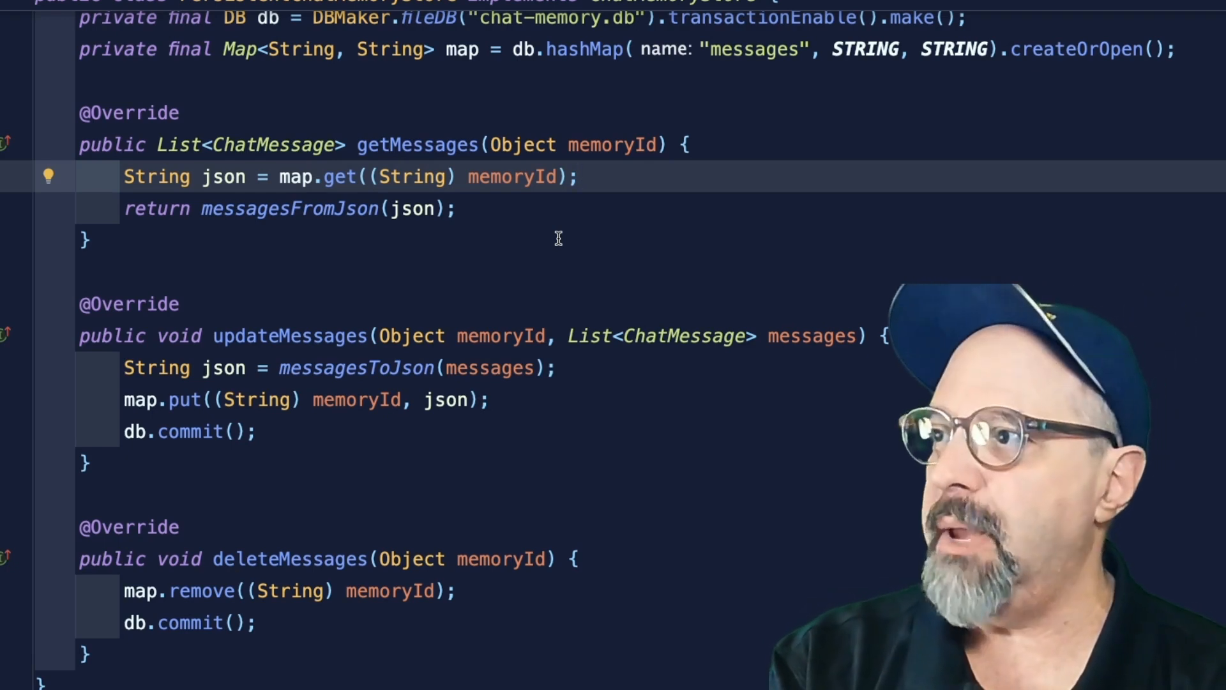
scroll(558, 238, "down", 4)
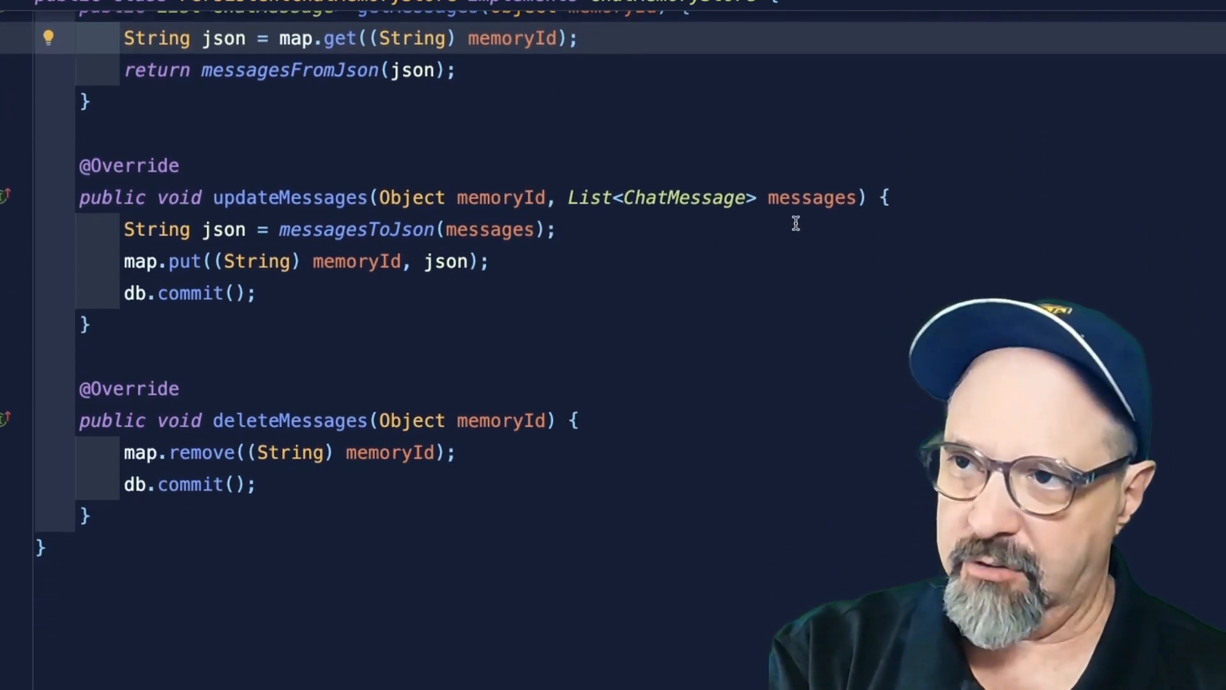
left_click(570, 234)
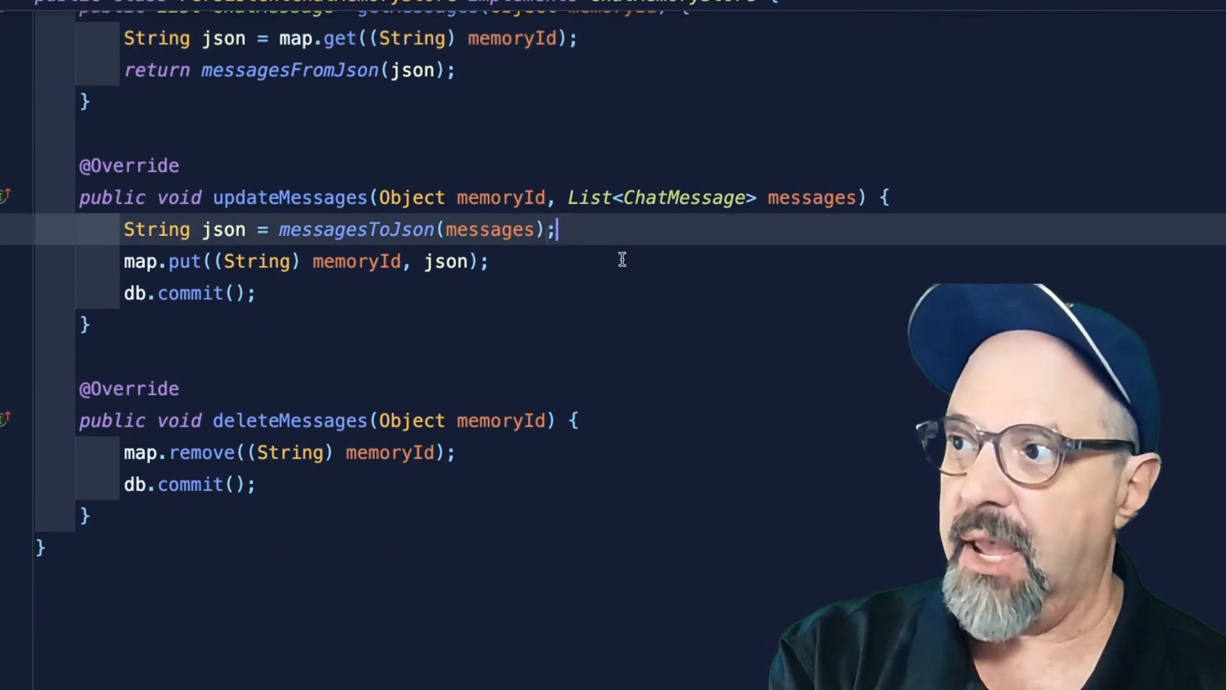
left_click(530, 254)
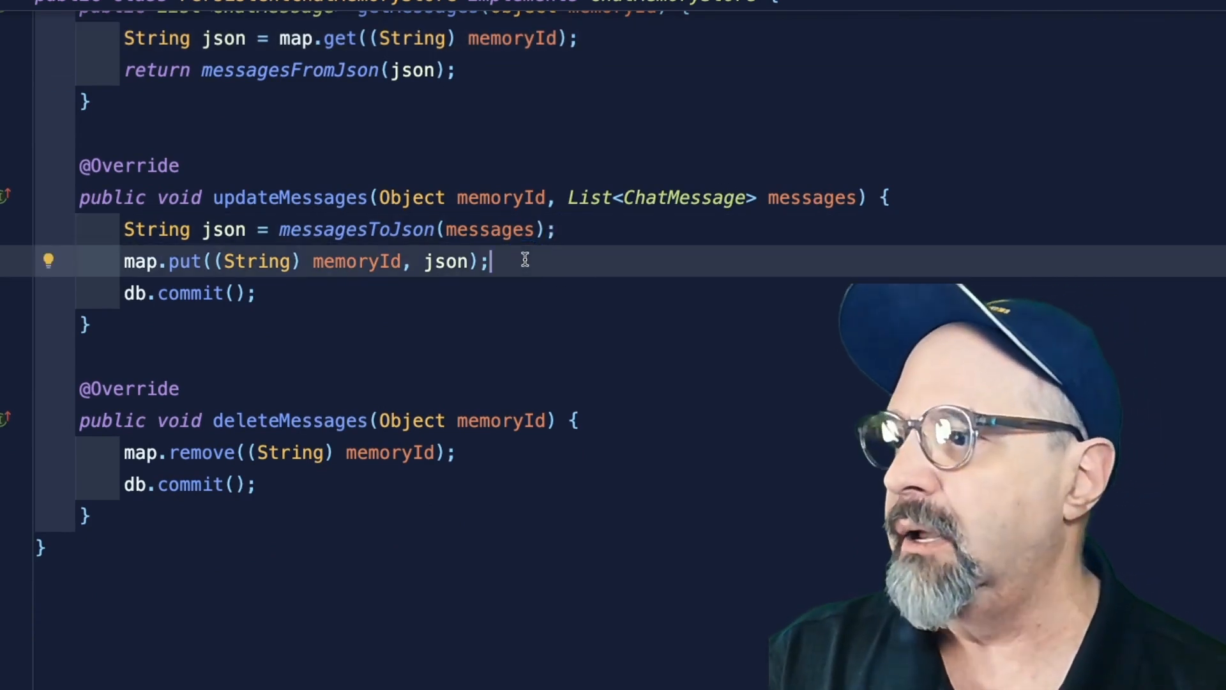
left_click(587, 420)
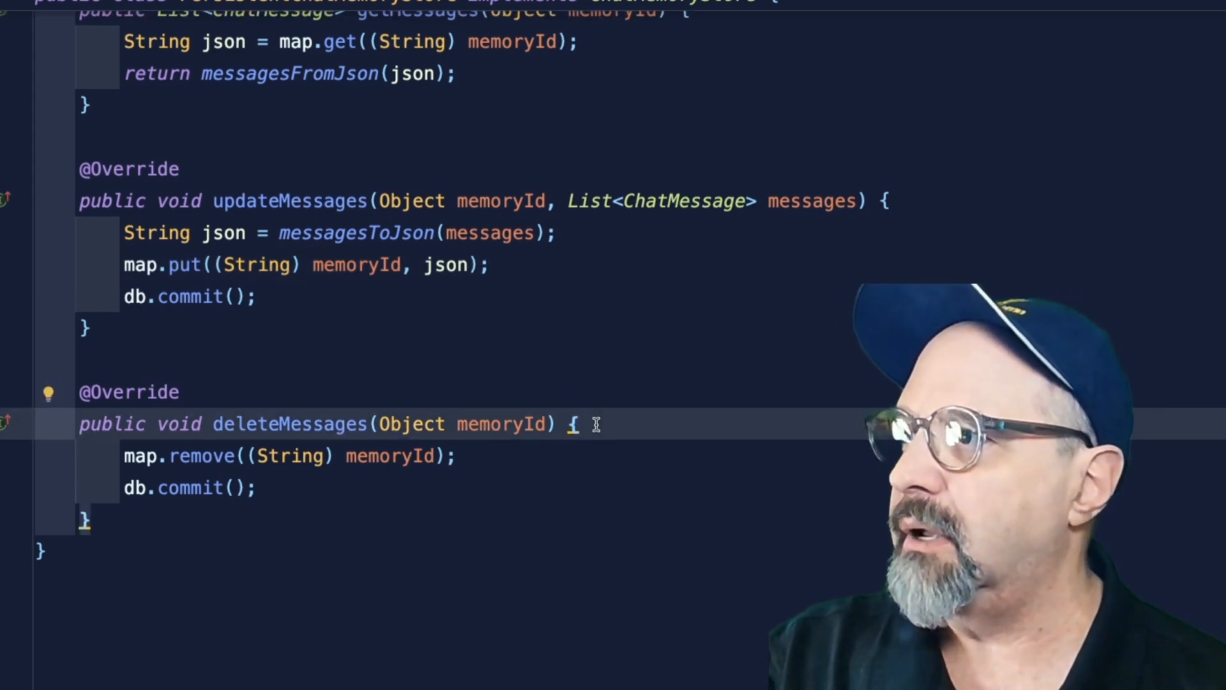
scroll(595, 423, "up", 3)
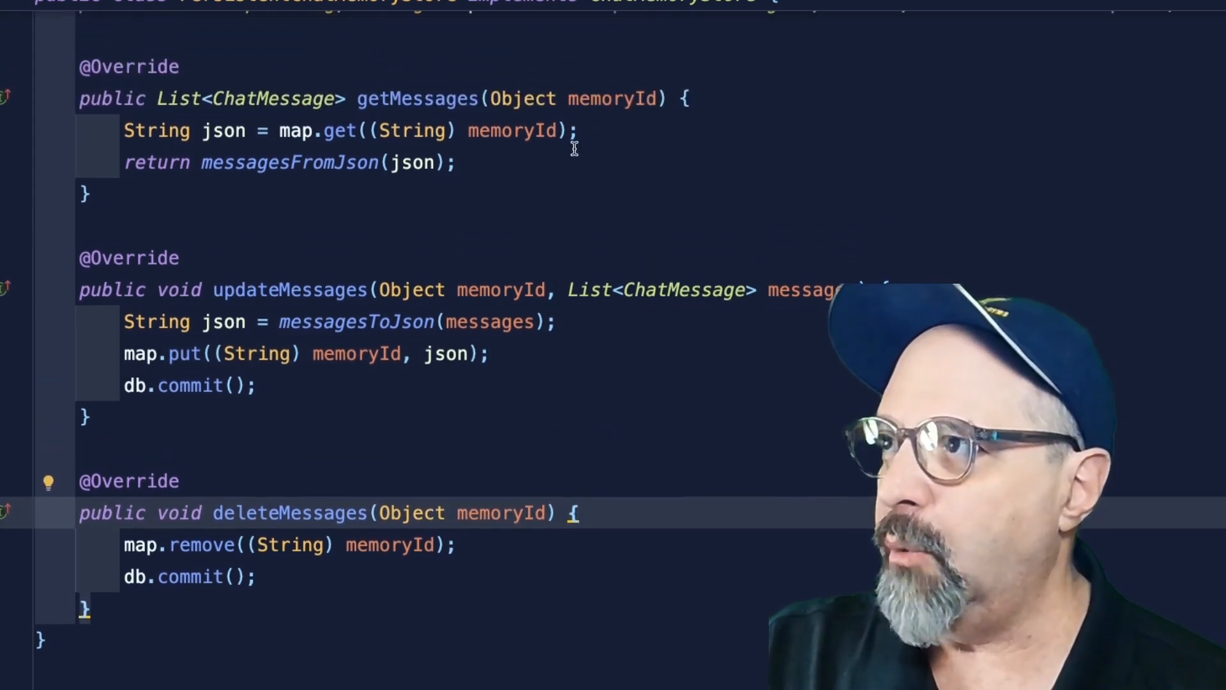
Switch to ConversationTest and review the chatLanguageModel(gpt4o), chatMemory lines and the message naming Mok.
key("ctrl+Tab")
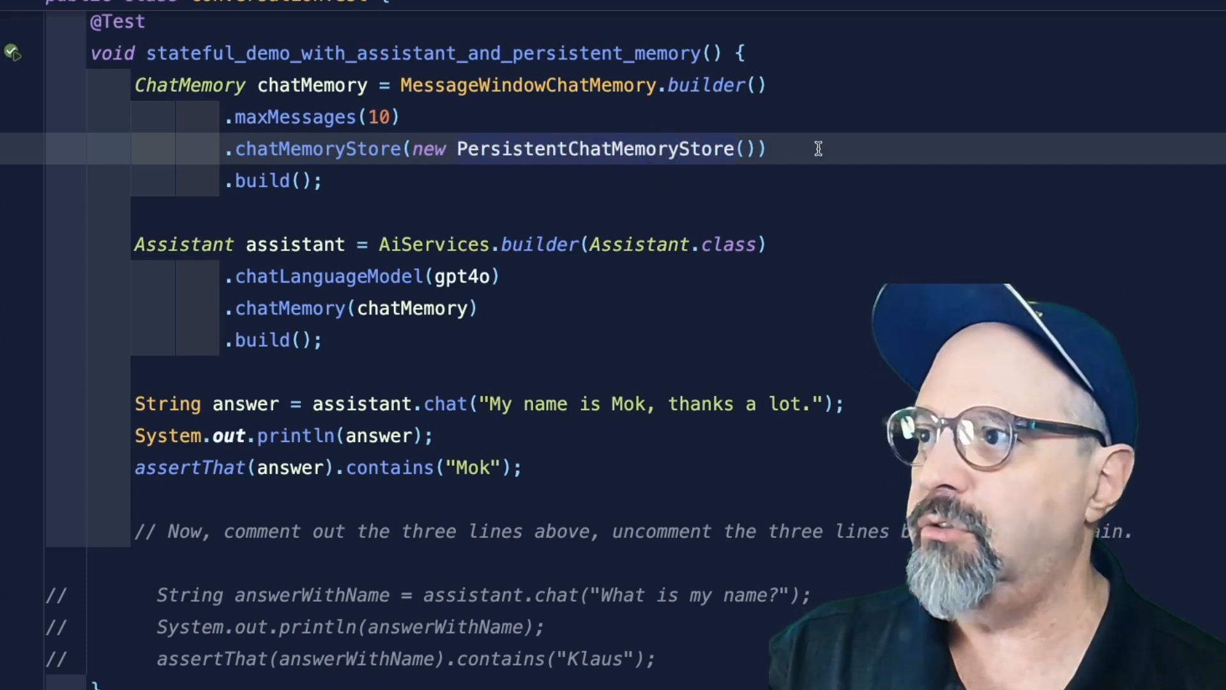
left_click(661, 267)
left_click(486, 316)
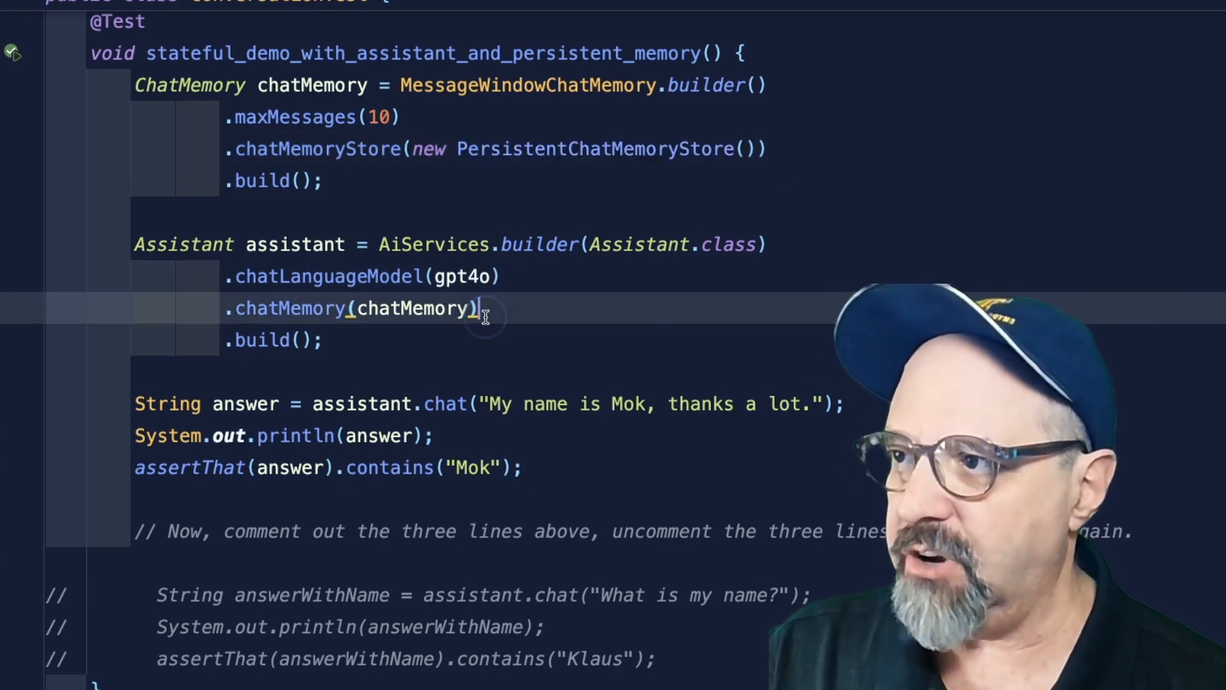
scroll(485, 316, "down", 3)
scroll(486, 317, "down", 3)
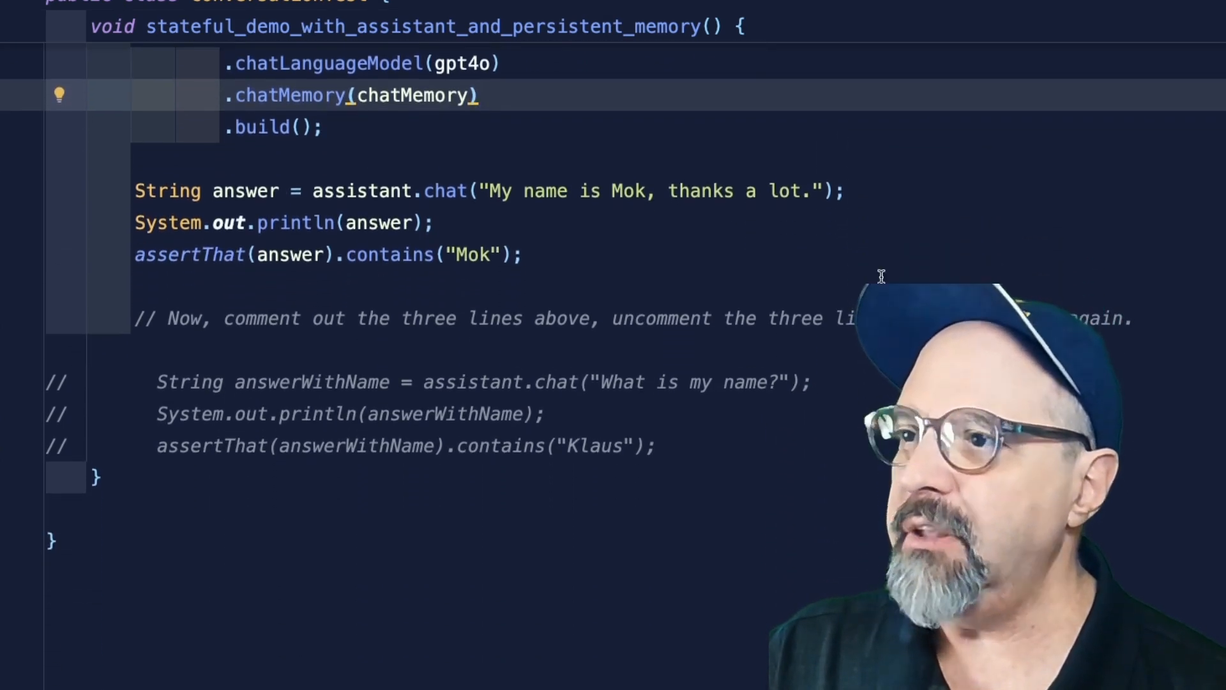
left_click(1114, 198)
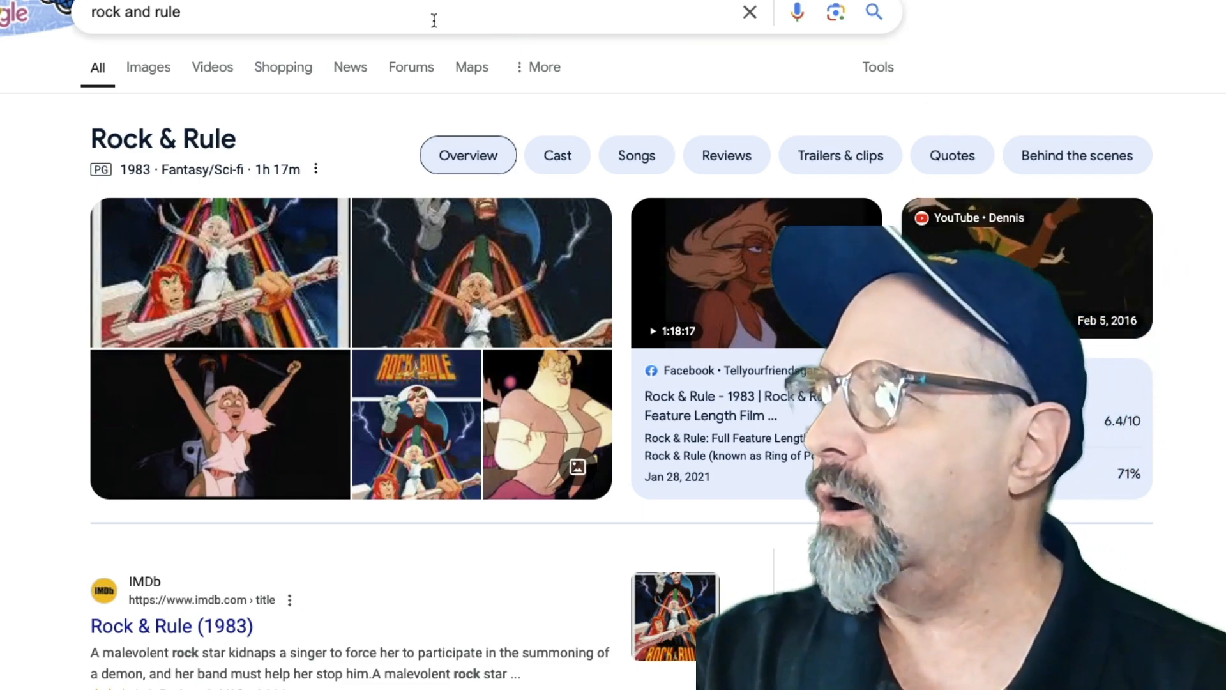
type("my name is mok")
Run the Google search for 'rock and rule my name is mok'.
key("Return")
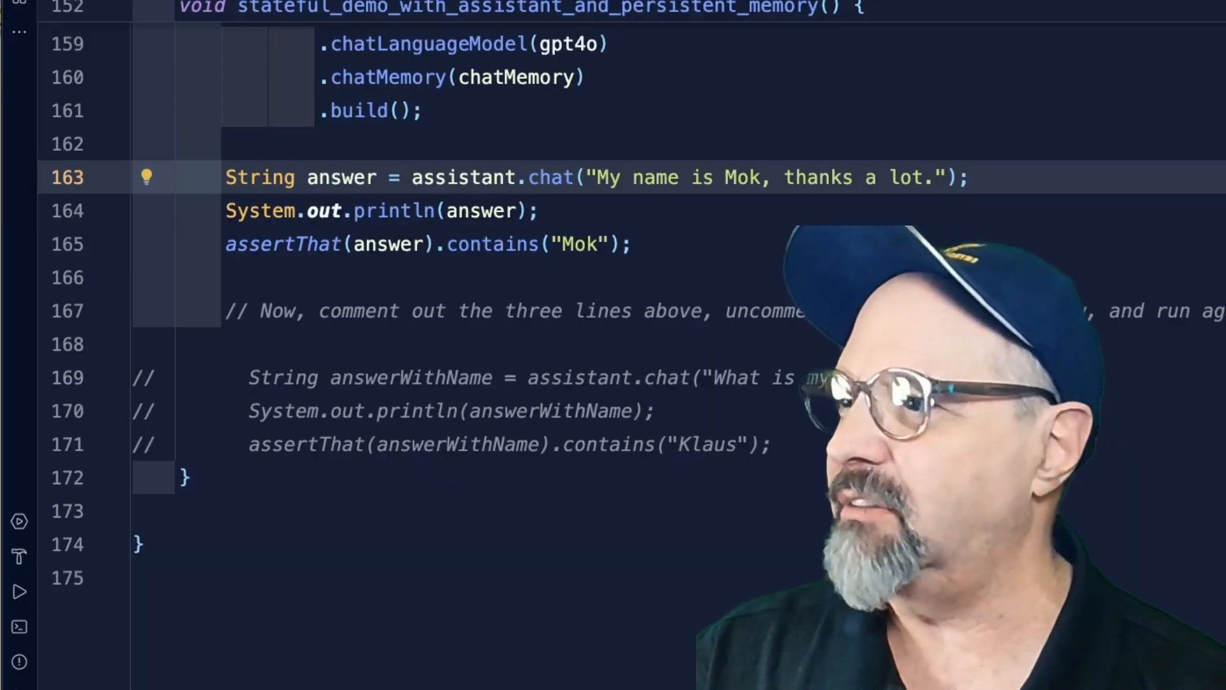
scroll(660, 182, "up", 5)
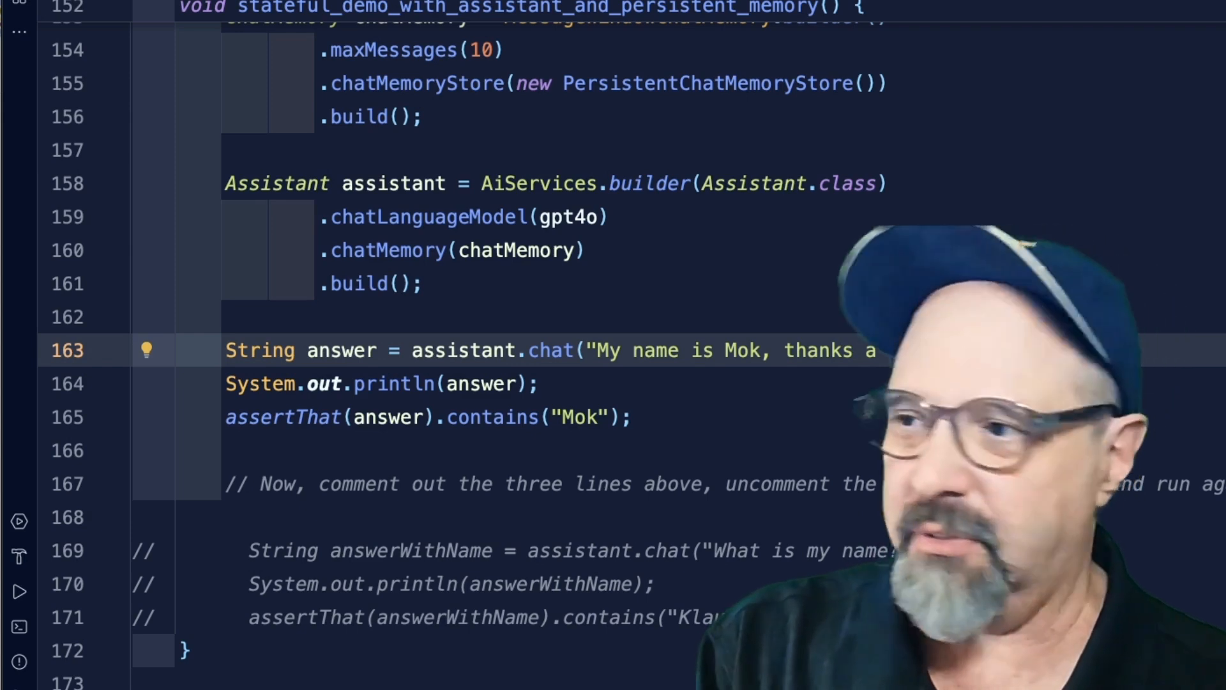
Run the persistent-memory test with Shift+F10, confirm it passes greeting Mok, and dismiss the results.
left_click(671, 419)
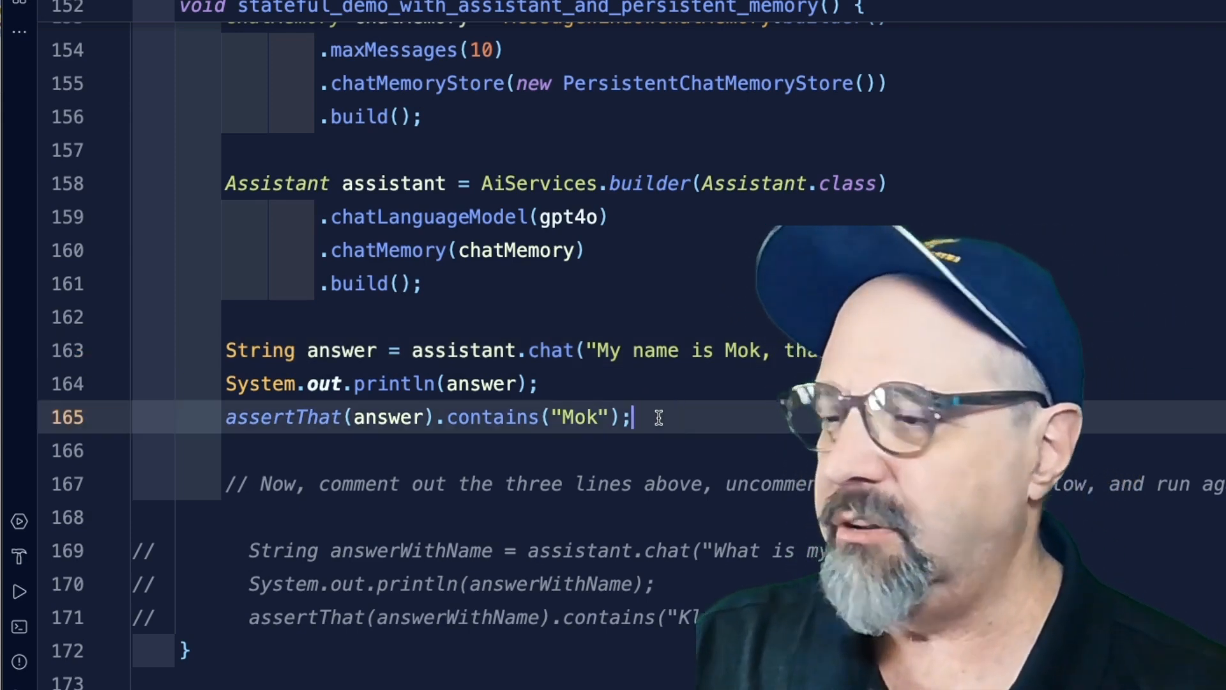
scroll(658, 416, "down", 3)
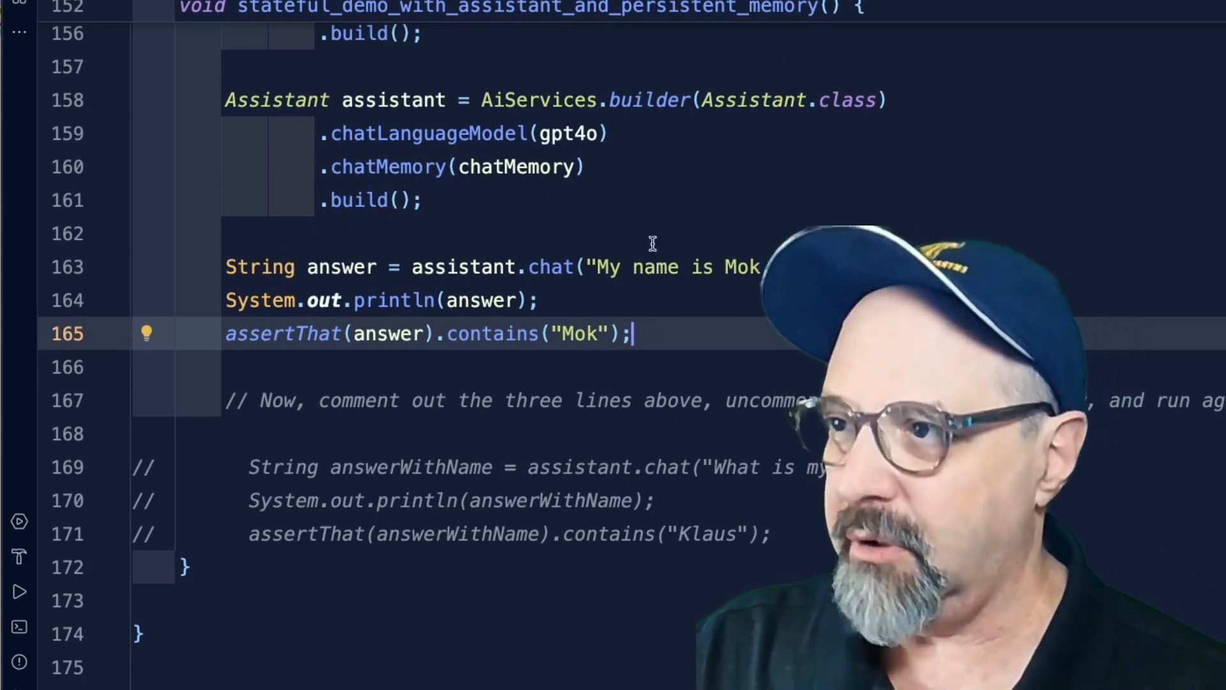
left_click(731, 499)
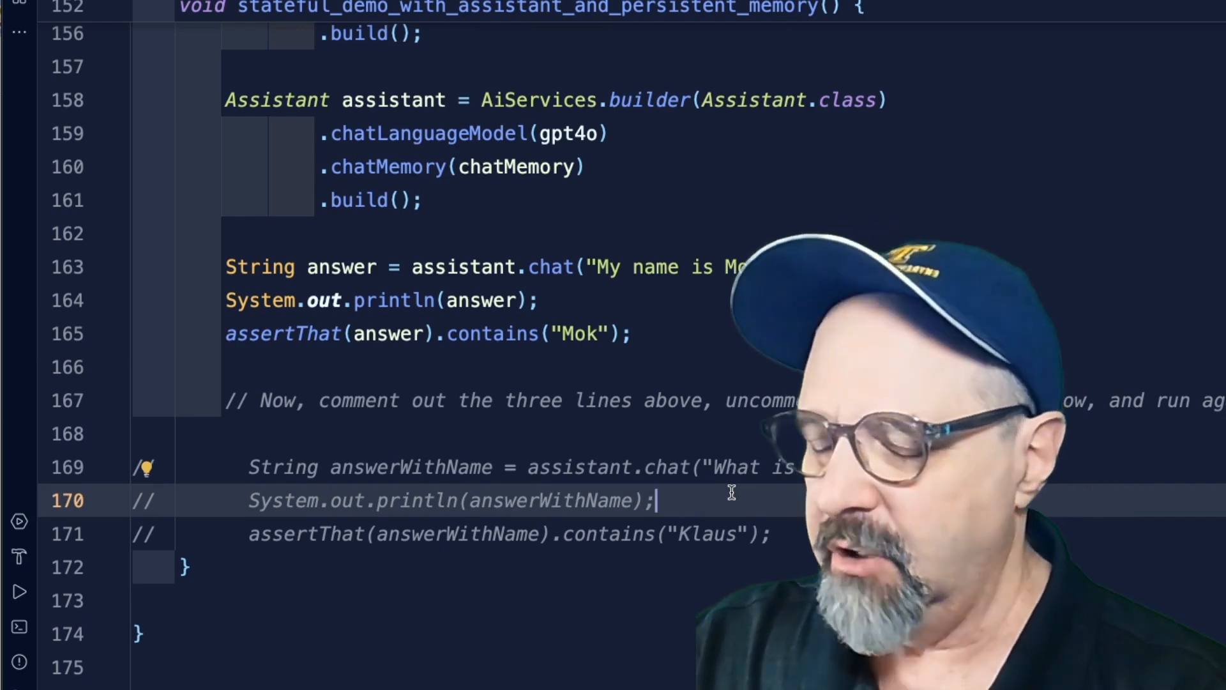
key("shift+F10")
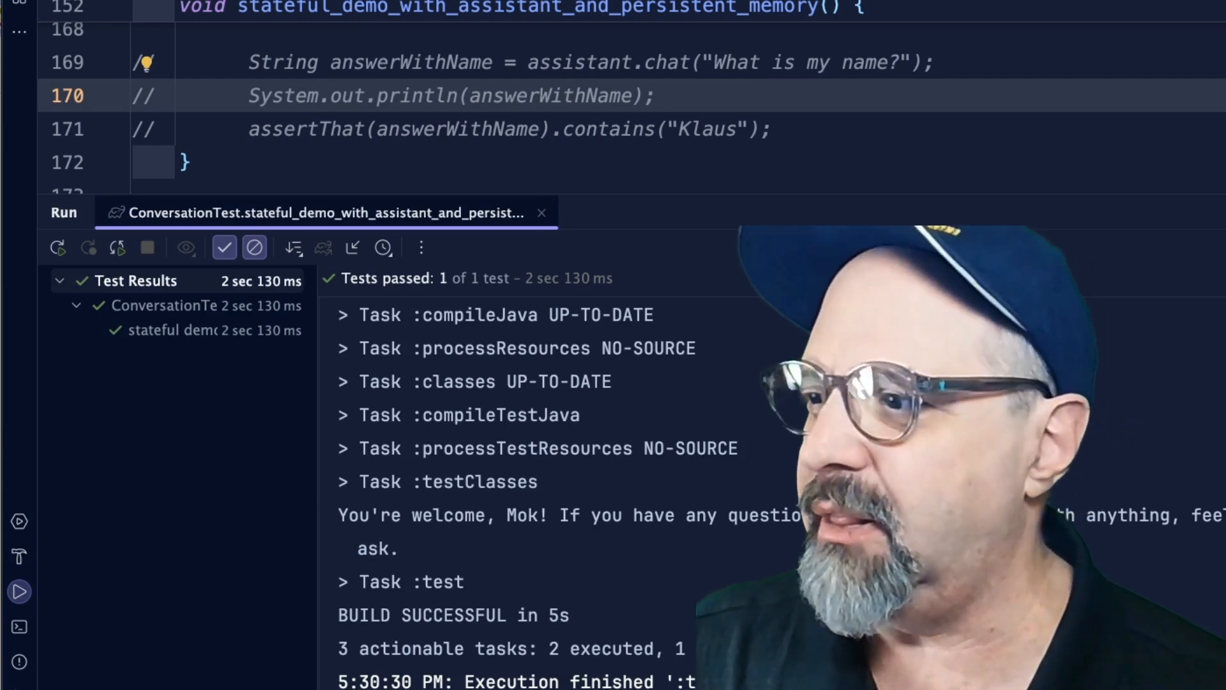
key("shift+Escape")
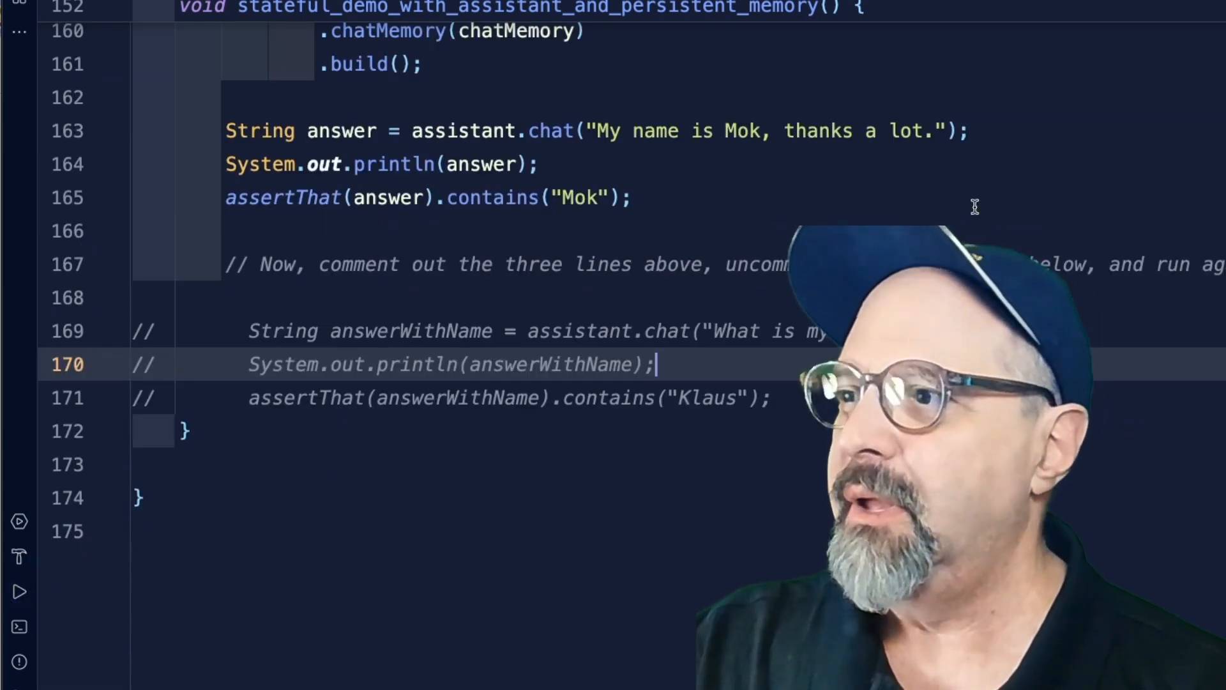
Comment out the introduction lines 163–165 and uncomment the name-recall lines 169–171.
left_click(472, 163)
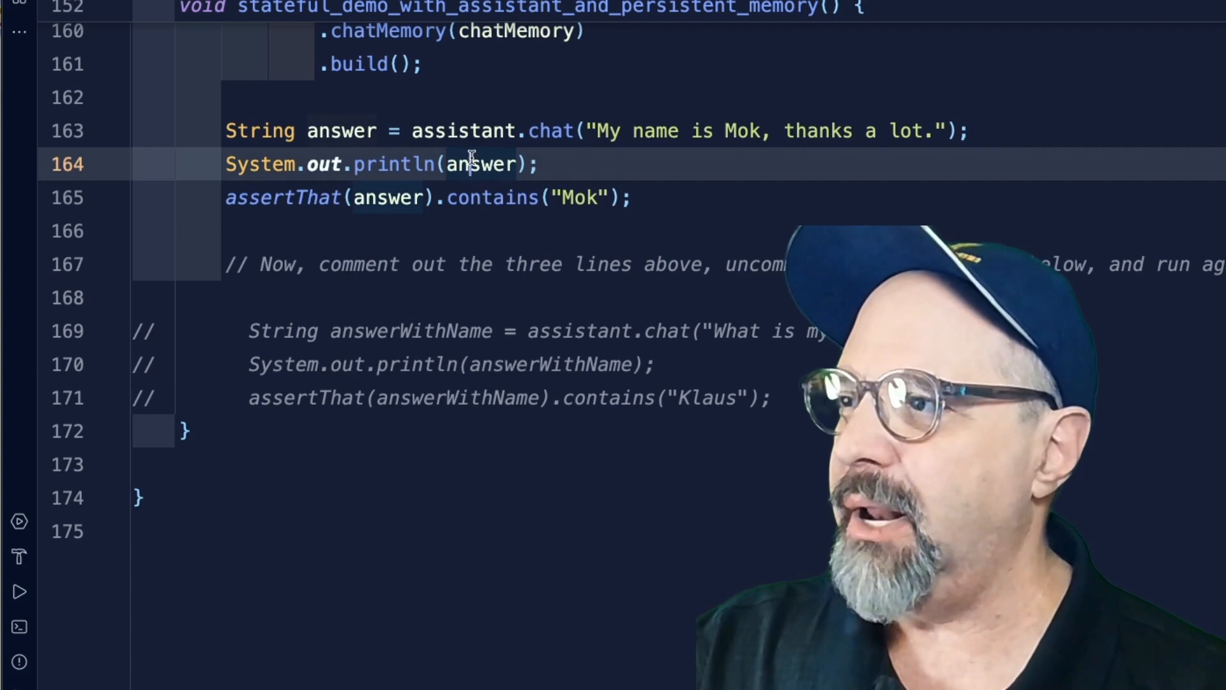
key("Up")
key("ctrl+slash")
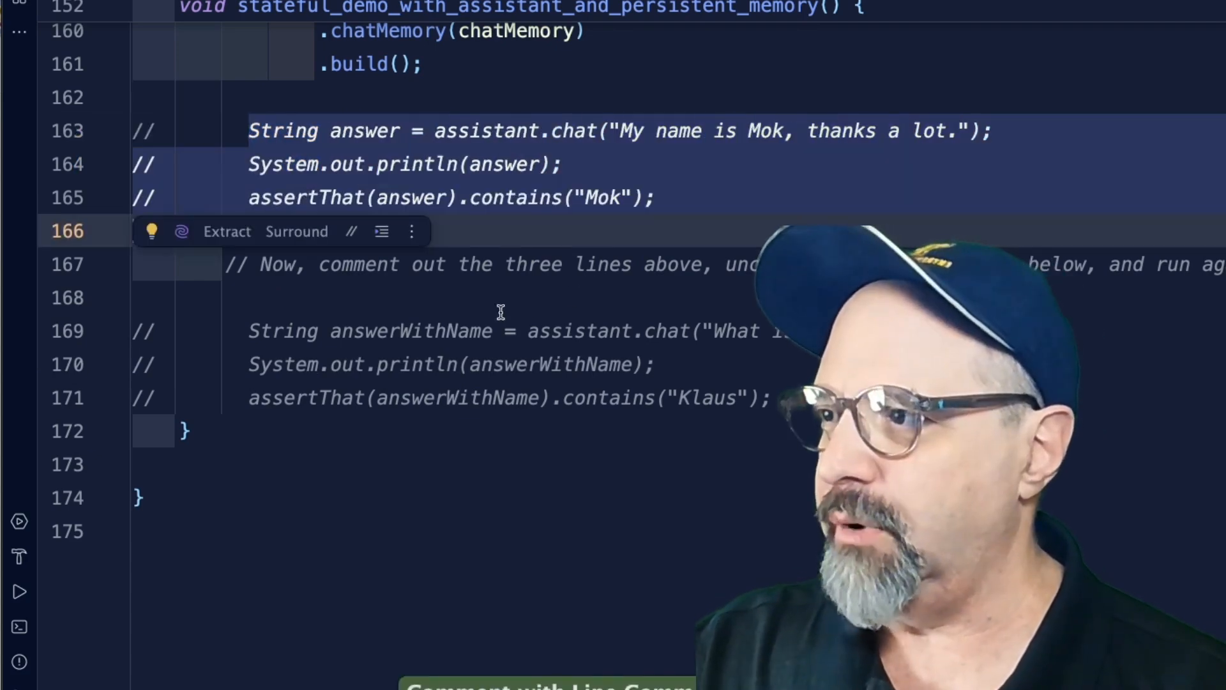
key("Down")
key("Down")
key("shift+Down")
key("shift+Down")
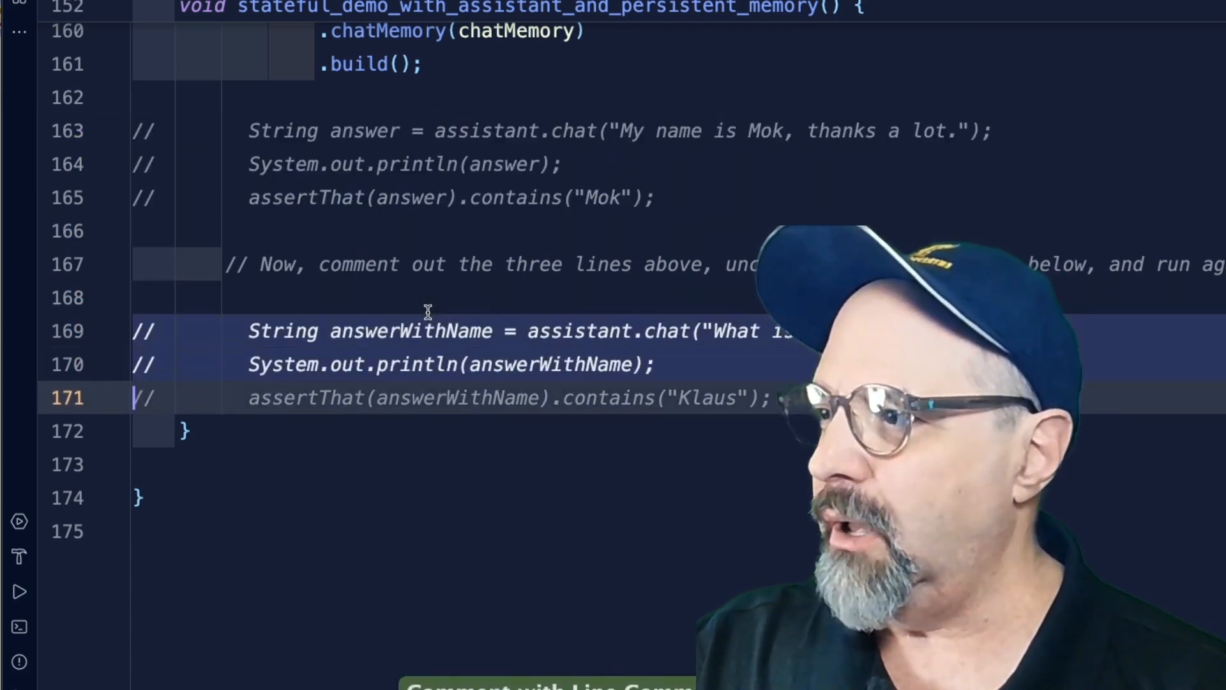
key("shift+Down")
key("ctrl+slash")
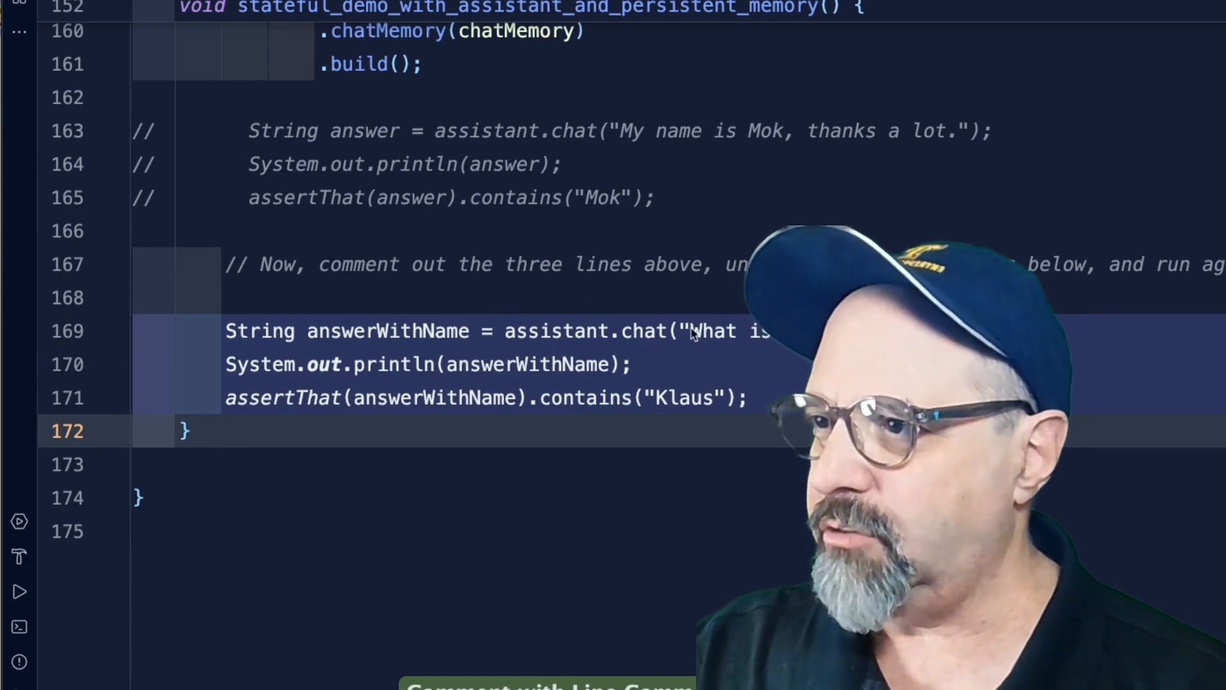
left_click(664, 332)
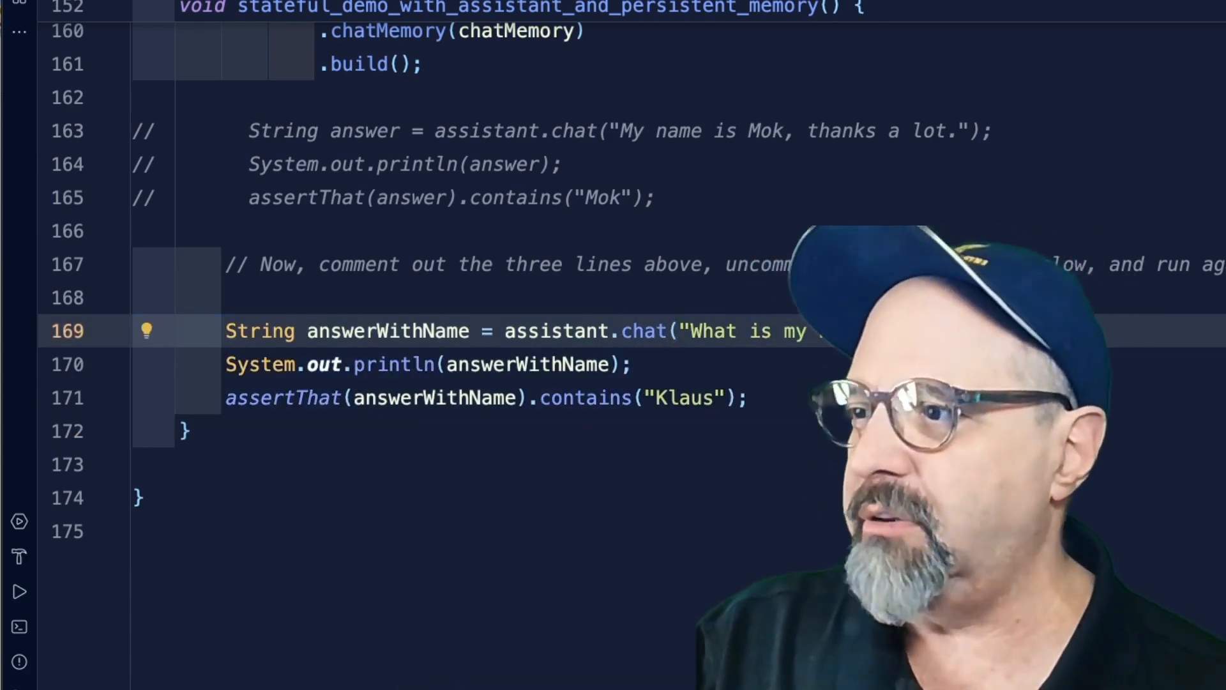
Change the expected name from Klaus to Mok, rerun the passing test, and show the Project files.
double_click(671, 394)
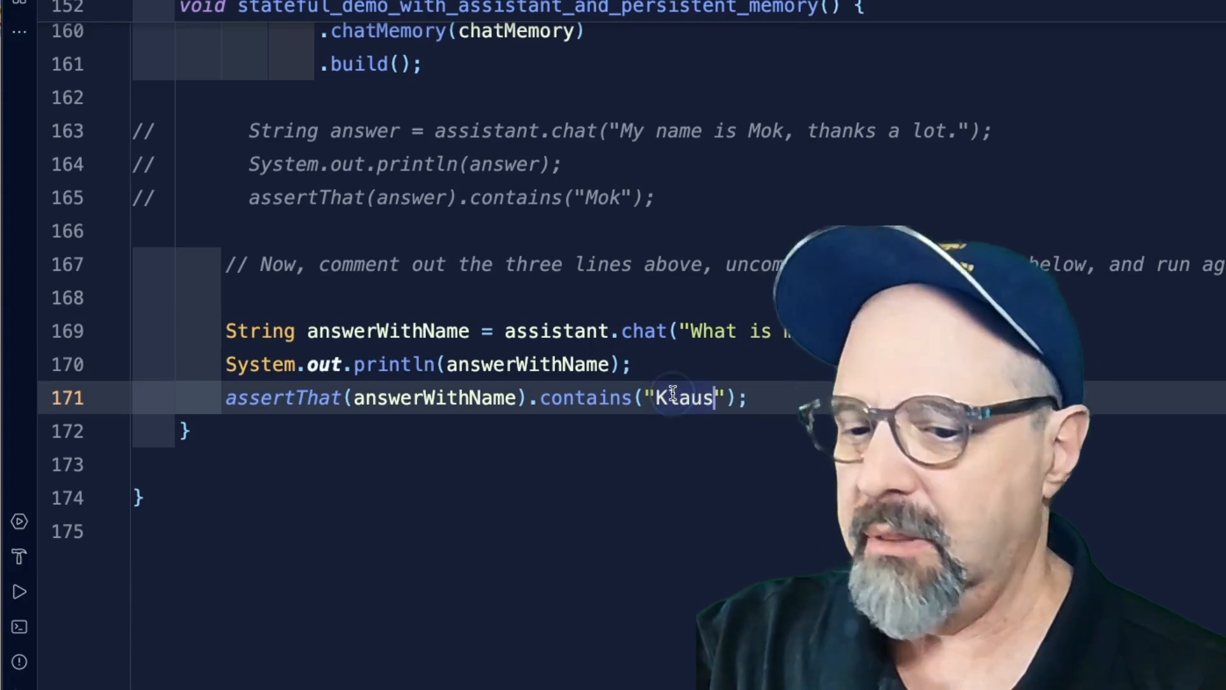
type("Mok")
left_click(735, 390)
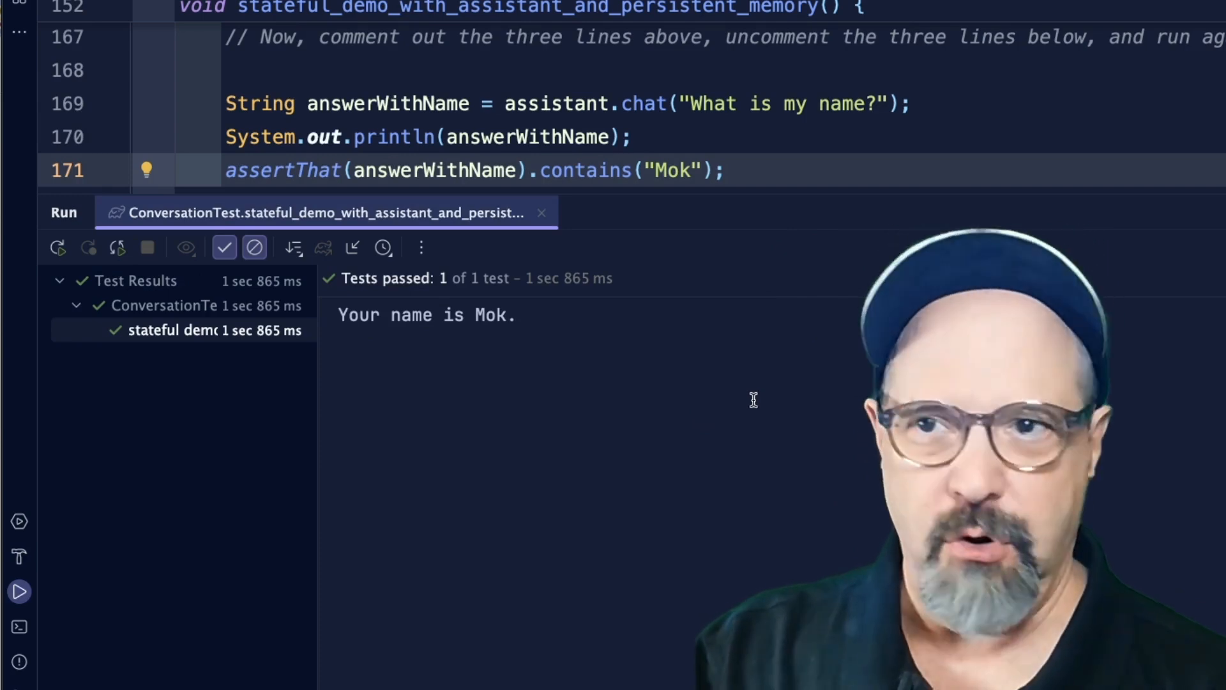
key("shift+Escape")
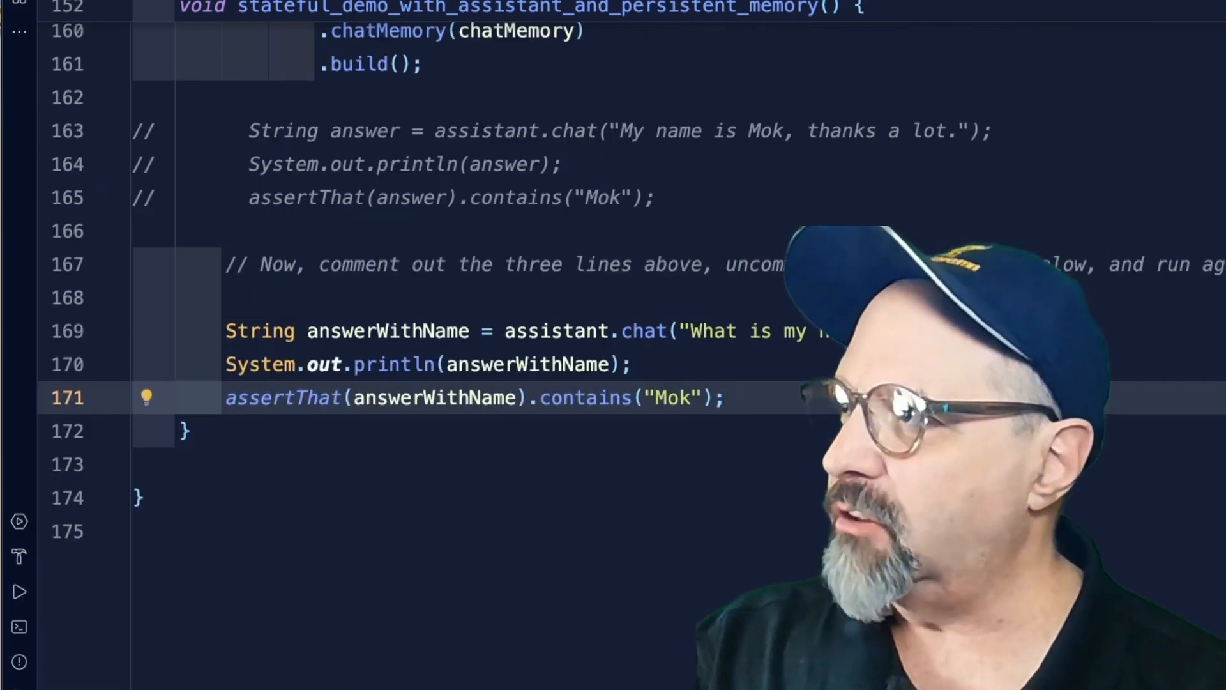
key("alt+1")
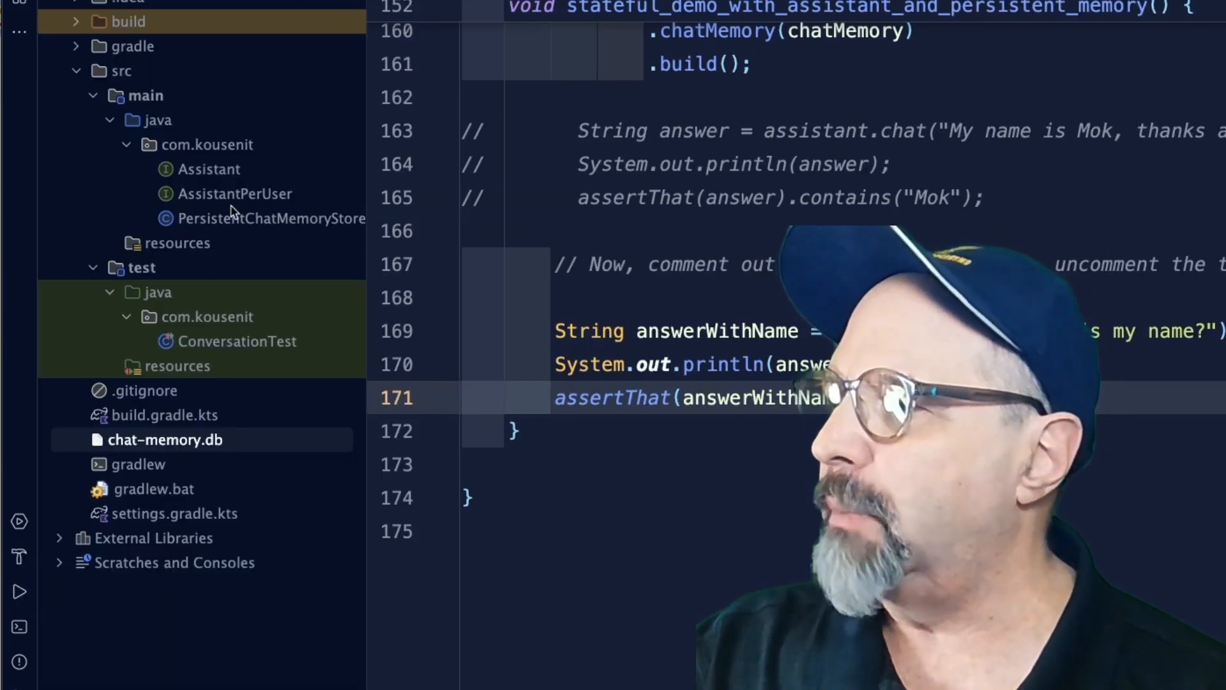